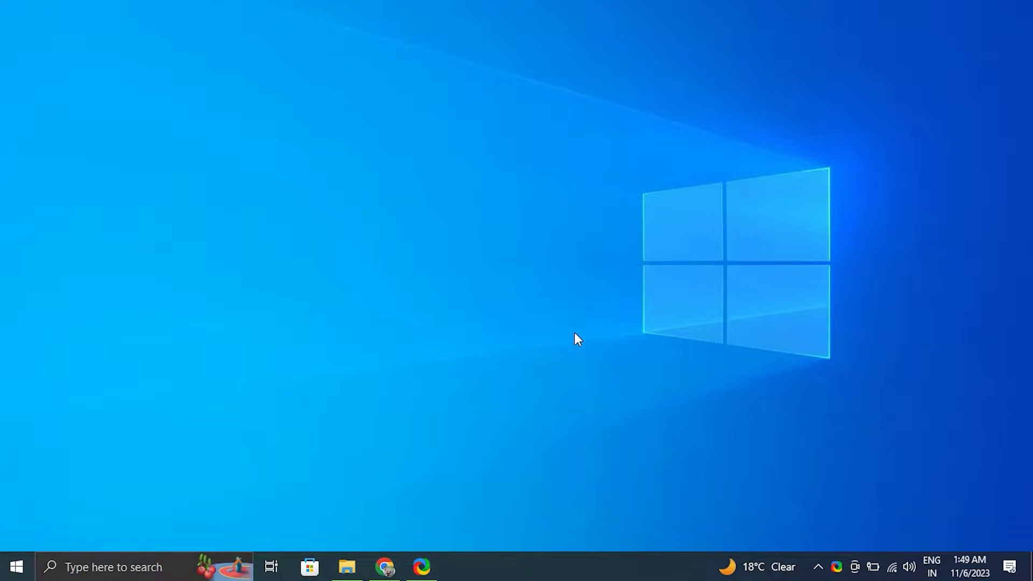
Open the Start menu power options, then dismiss them without restarting
click(16, 565)
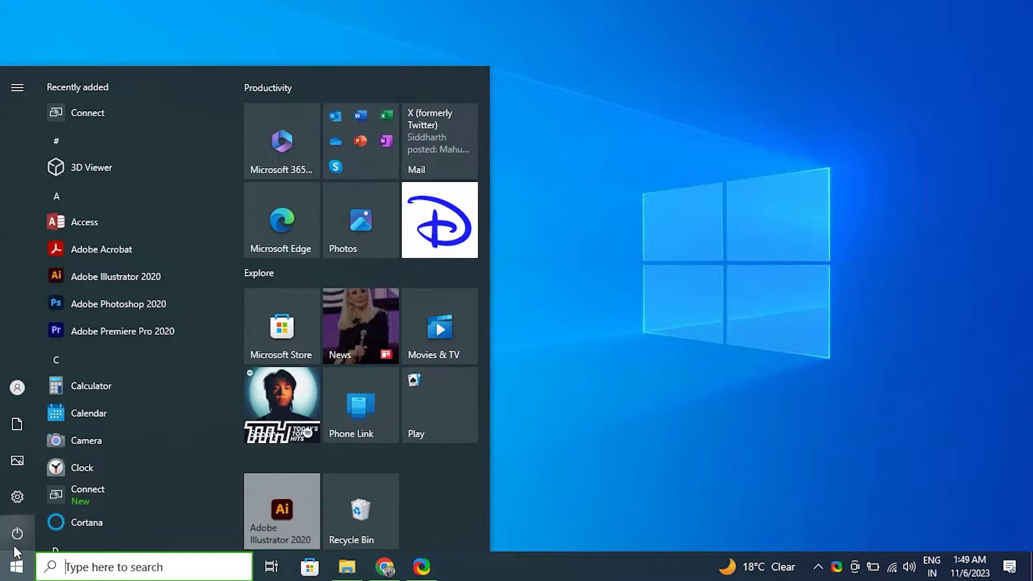
click(14, 544)
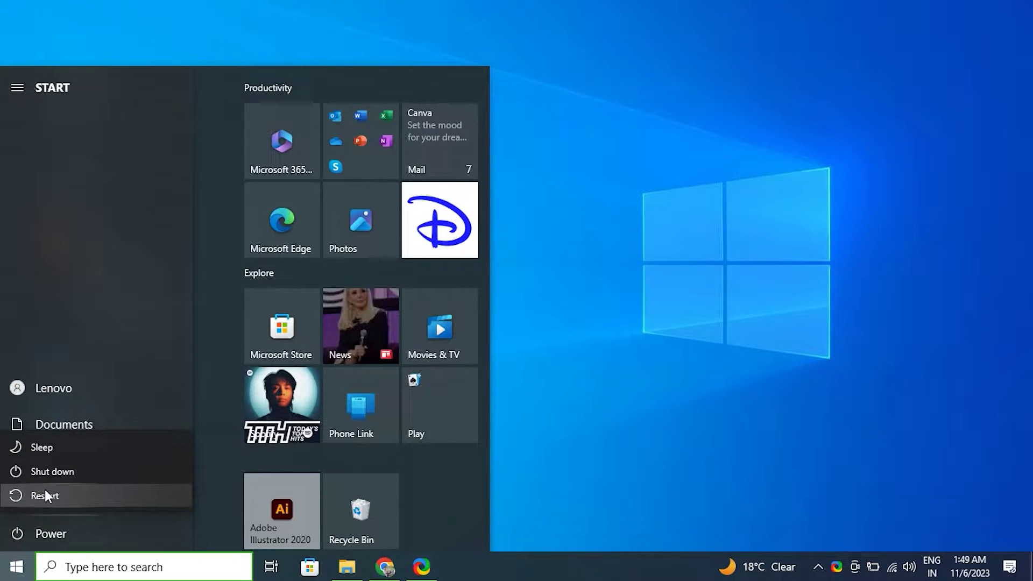
key(Escape)
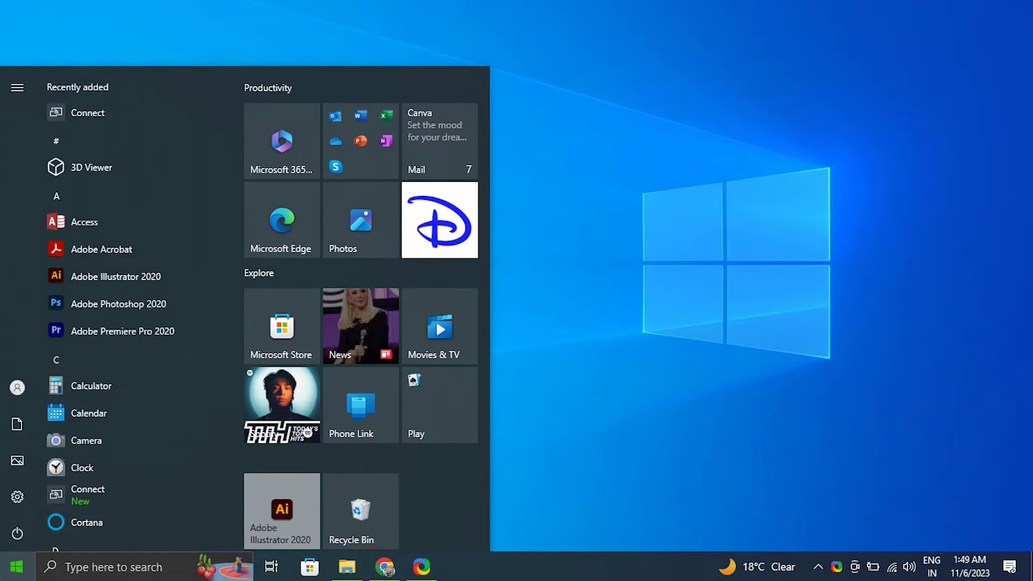
key(Escape)
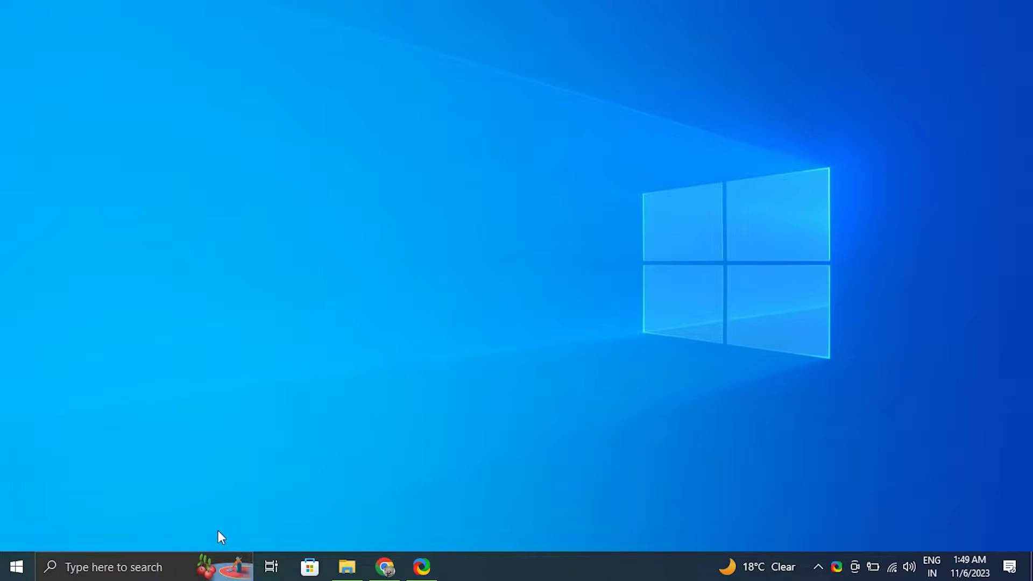
Run the pasted Get-AppXPackage re-register command in an elevated Windows PowerShell, then close it
click(161, 568)
text(POW)
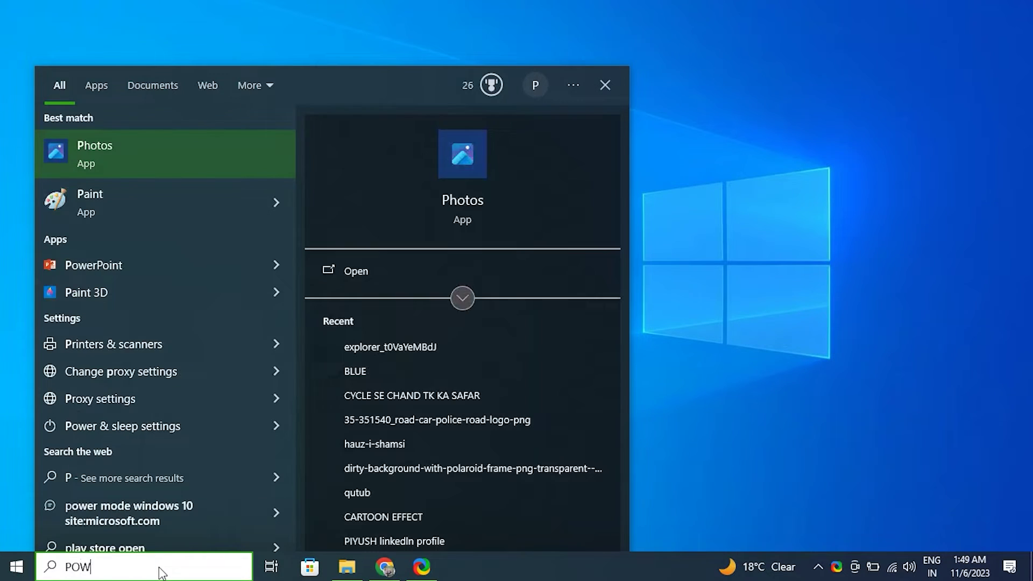
text(ER)
right_click(166, 202)
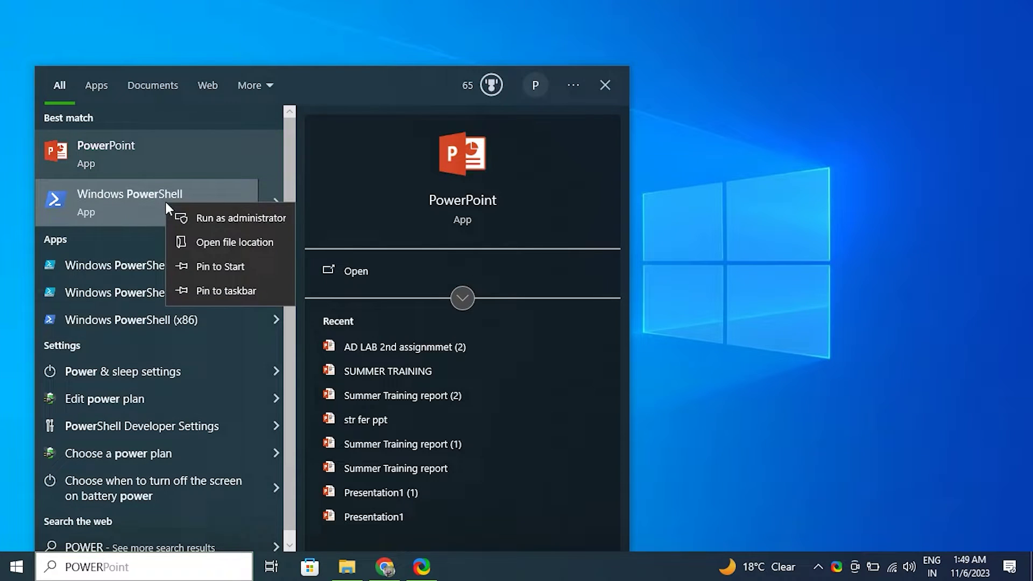
click(180, 214)
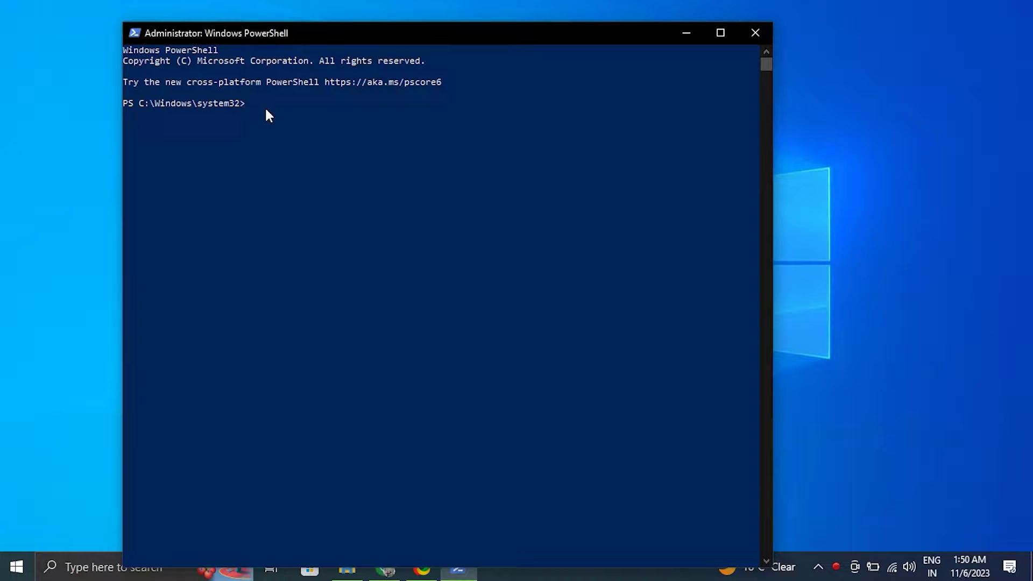
text(Get-AppXPackage -AllUsers | Where-Object { $_.Name -like "*windowscalculator*" } | Foreach {Add-AppxPackage -DisableDevelopmentMode -Register "$($_.InstallLocation)\AppXManifest.xml"})
key(Return)
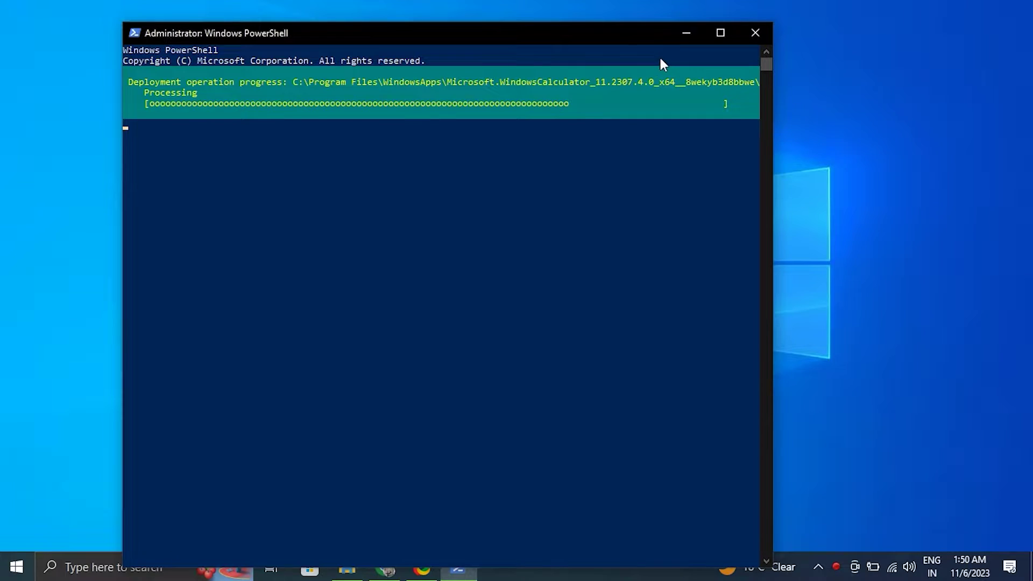
click(754, 33)
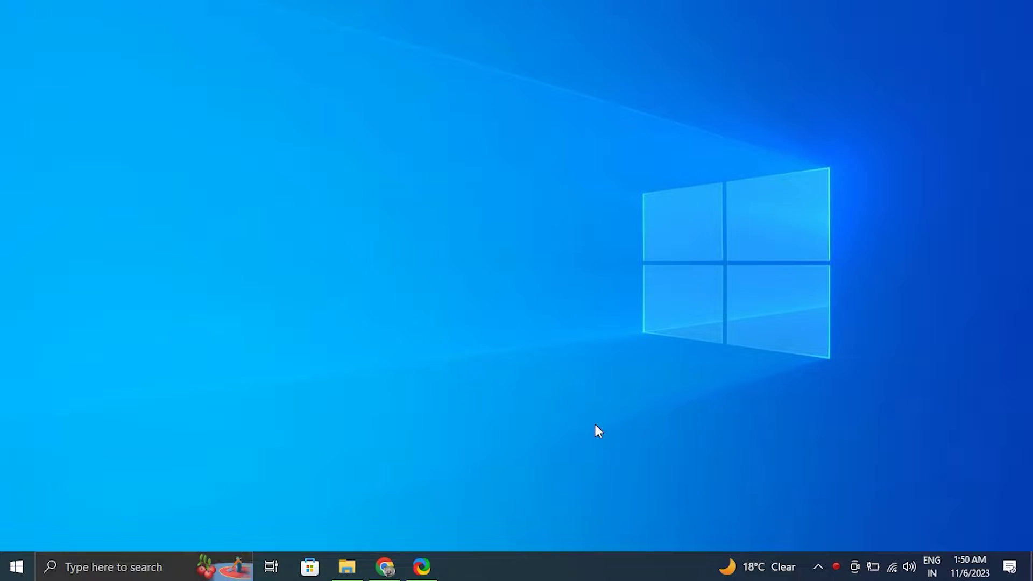
In maximized Settings, run Windows Store Apps from Troubleshoot > Additional troubleshooters
key(super+i)
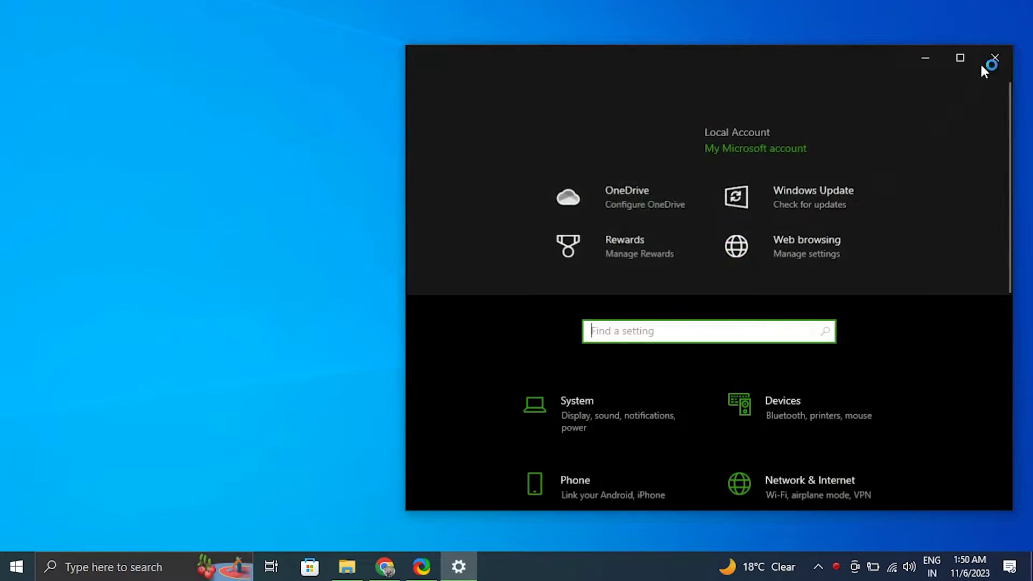
click(959, 57)
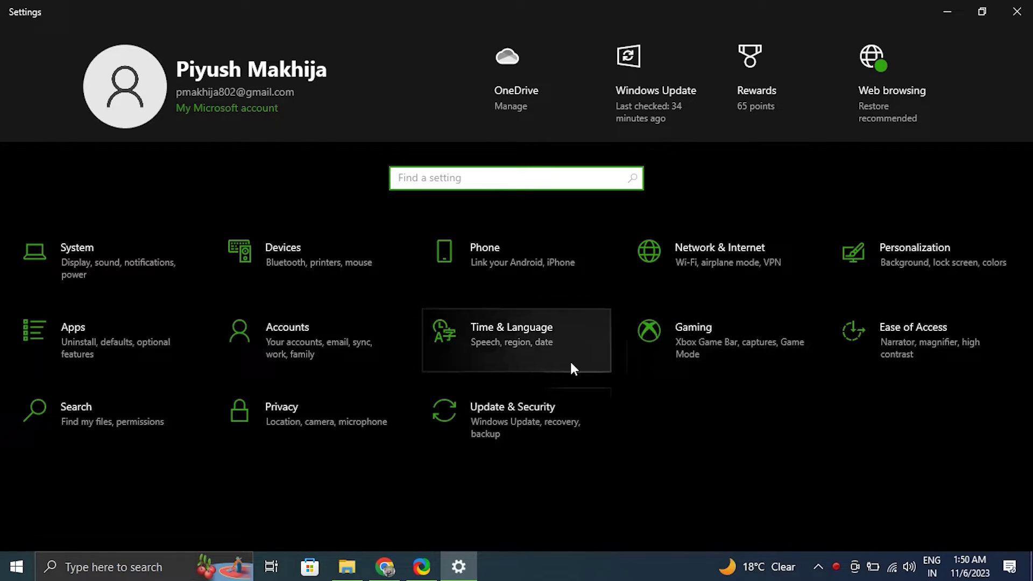
click(122, 269)
click(71, 96)
text(TR)
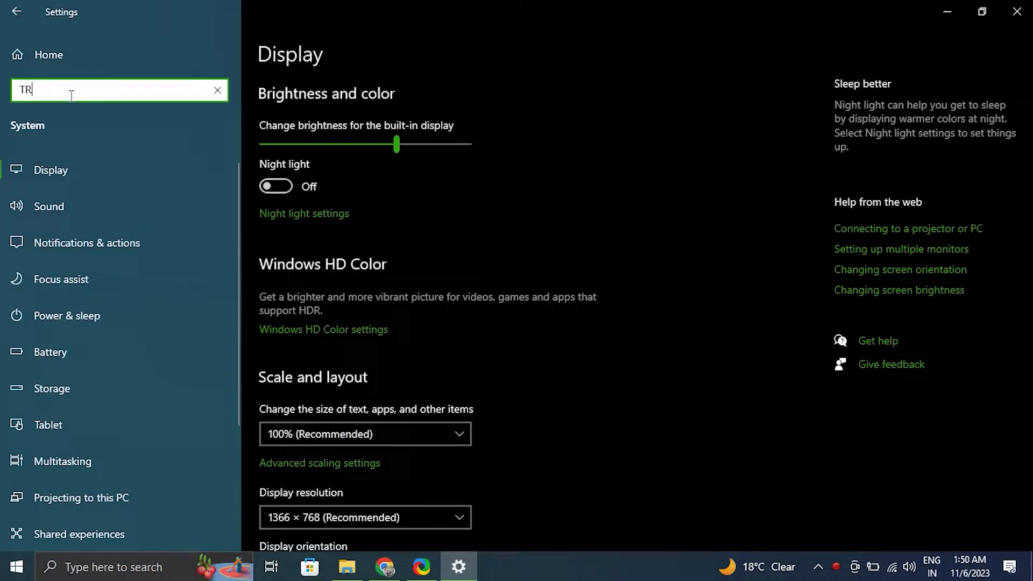
text(OU)
click(97, 127)
click(362, 400)
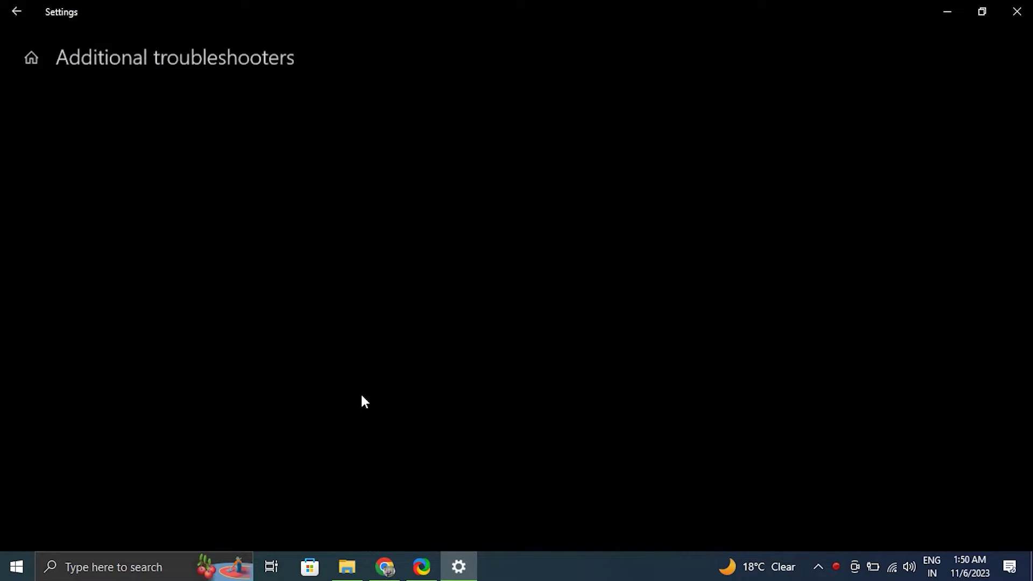
scroll(1029, 238, down, 2)
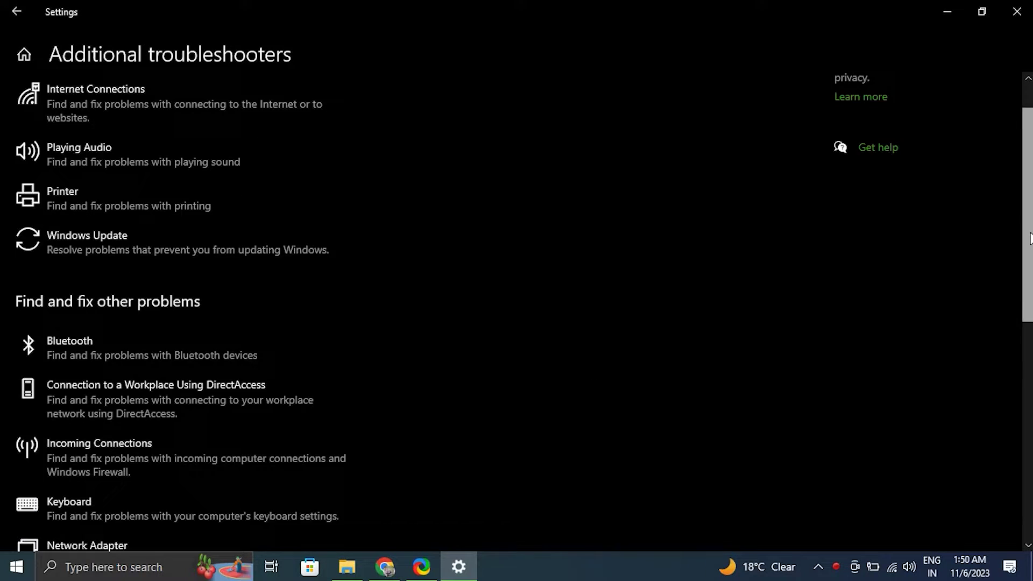
scroll(1029, 238, down, 15)
click(213, 492)
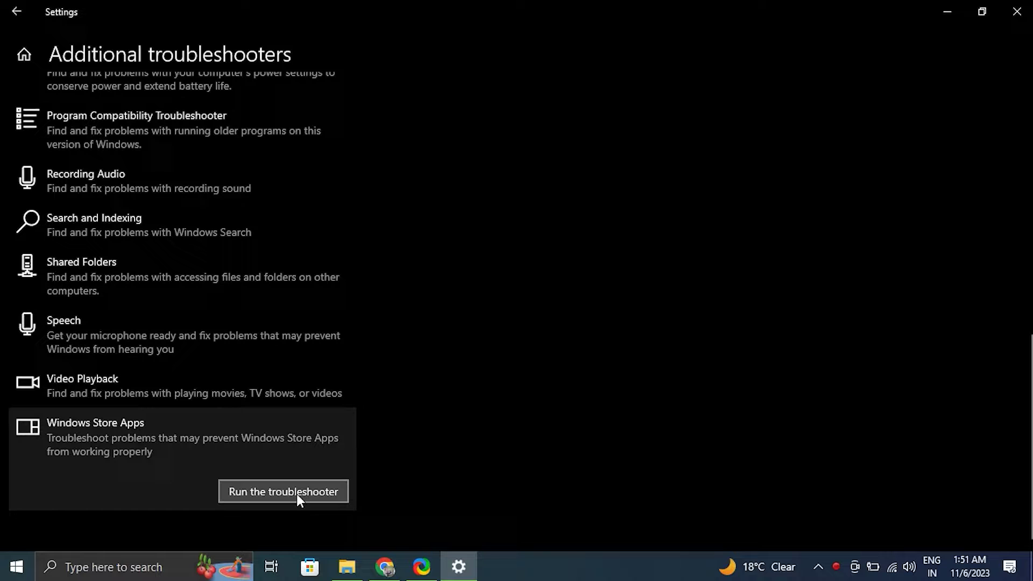
click(296, 494)
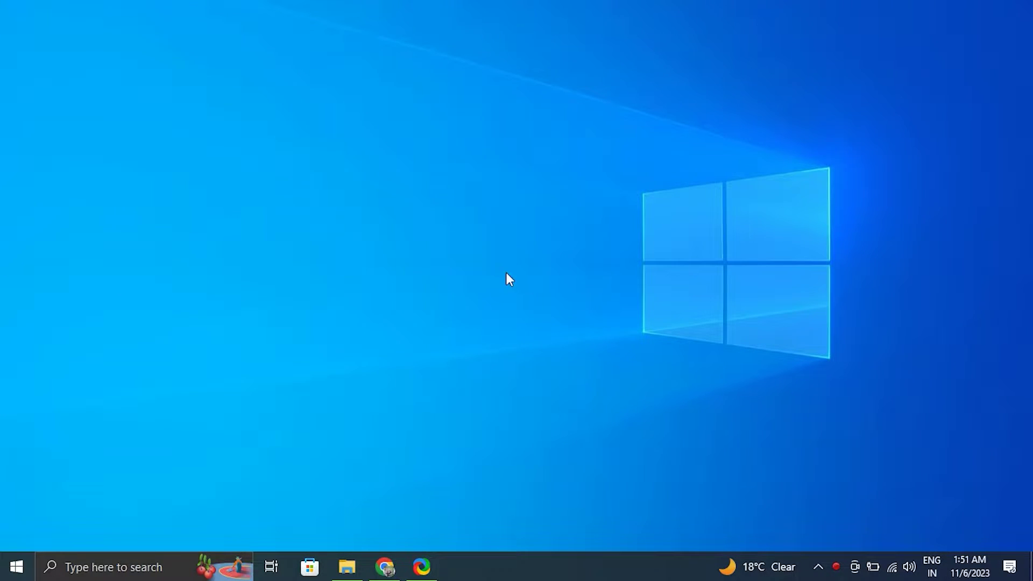
Run sfc /scannow in an administrator Command Prompt, then close the window
click(160, 575)
text(COM)
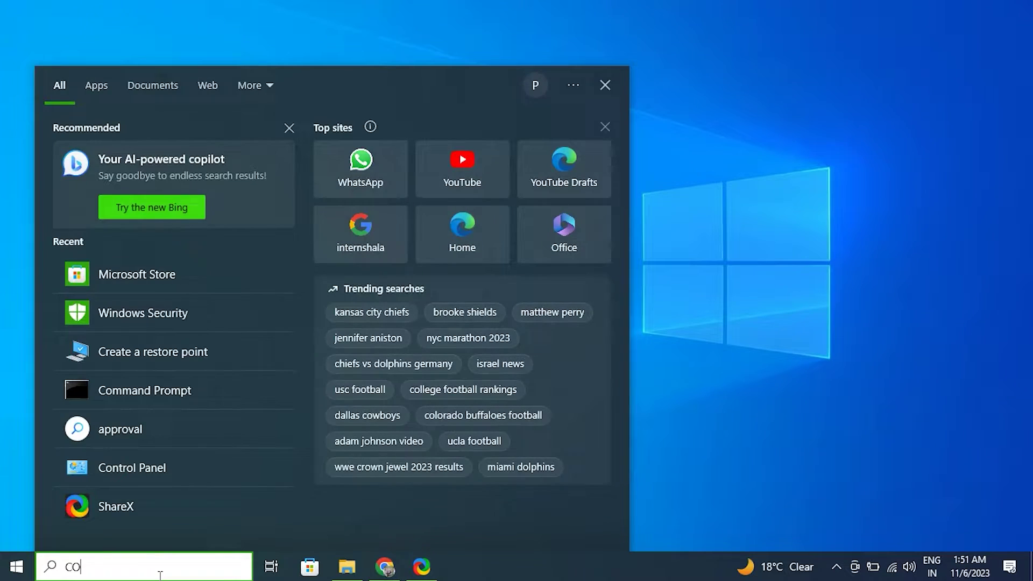
right_click(150, 176)
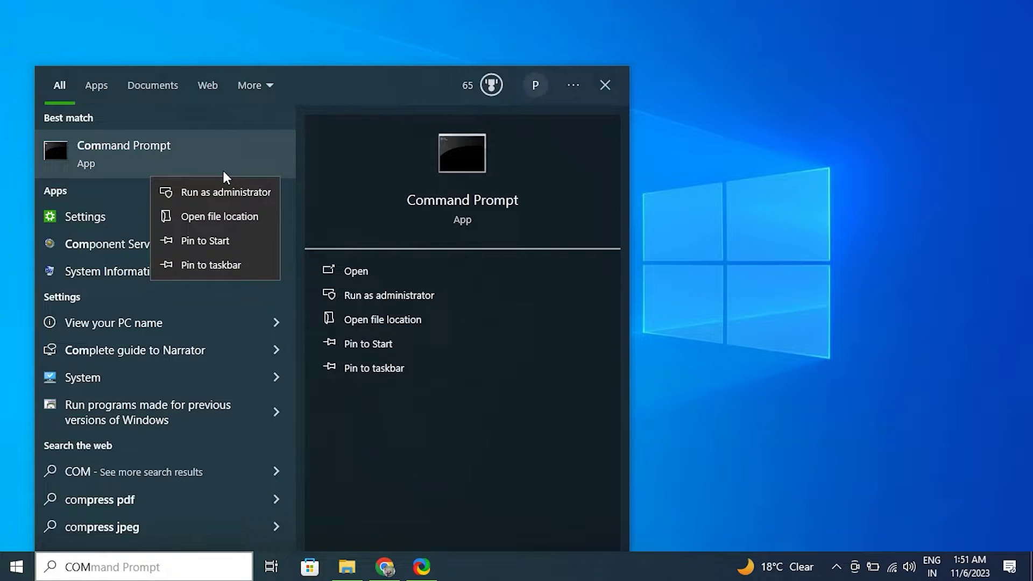
click(206, 189)
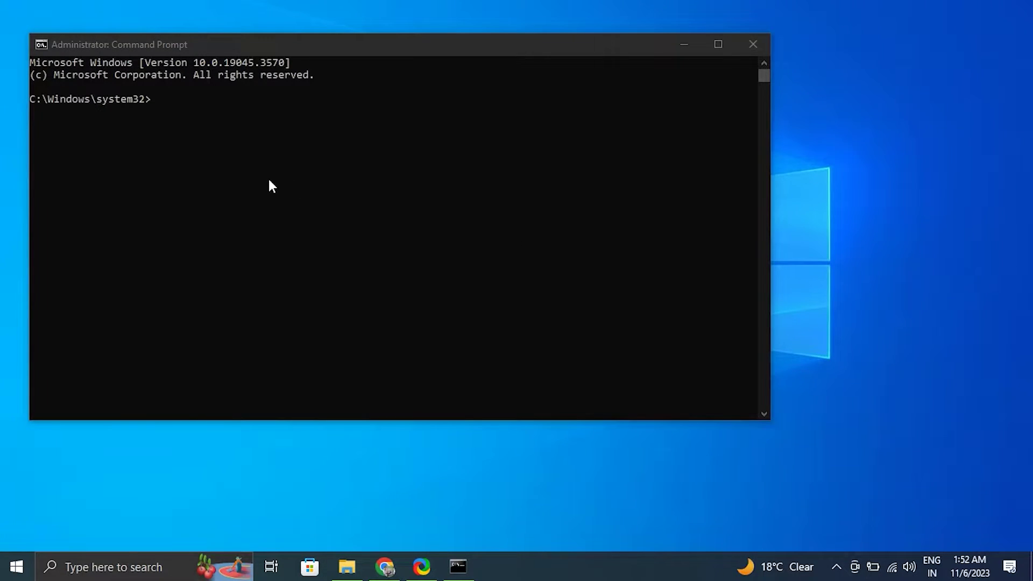
text(sfc /scannow)
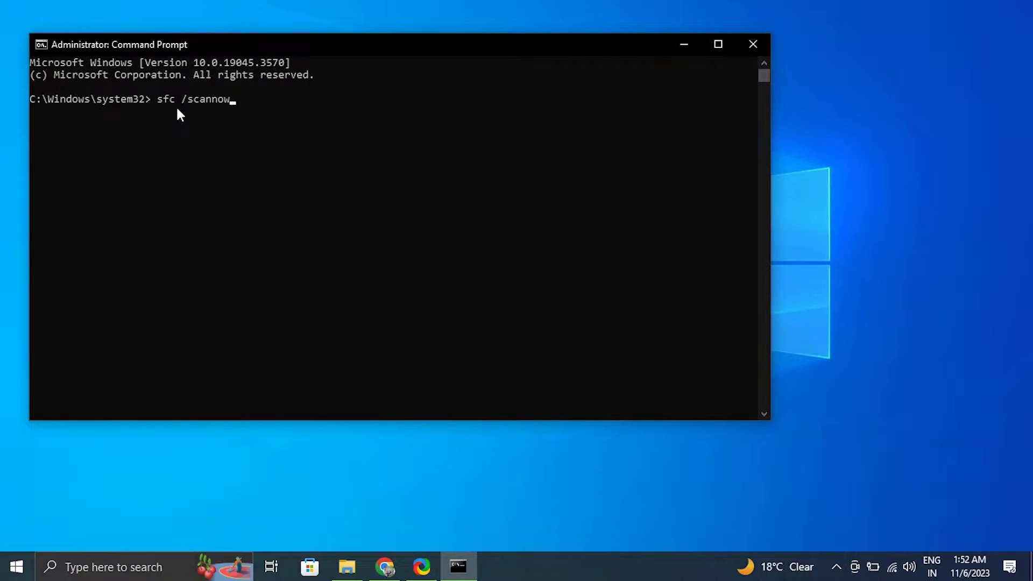
key(Return)
click(743, 44)
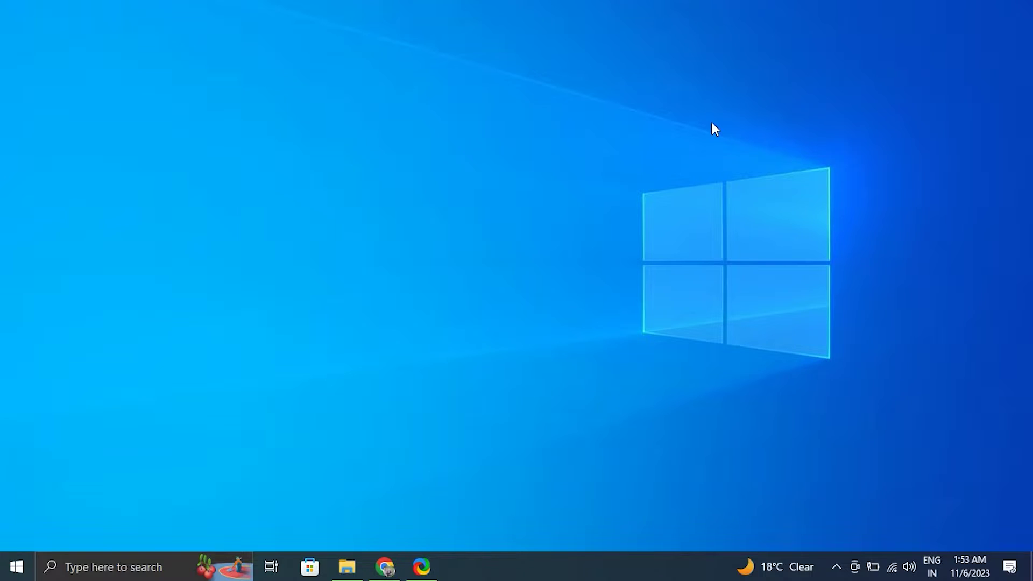
Run the pasted DISM /Online /Cleanup-Image /CheckHealth command in an administrator Command Prompt
click(239, 566)
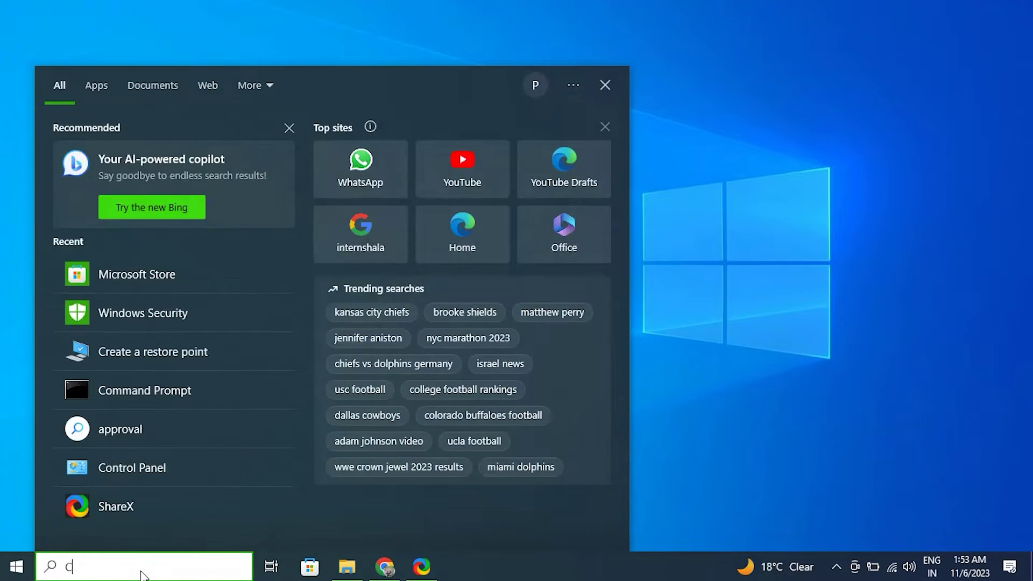
text(COMM)
right_click(179, 156)
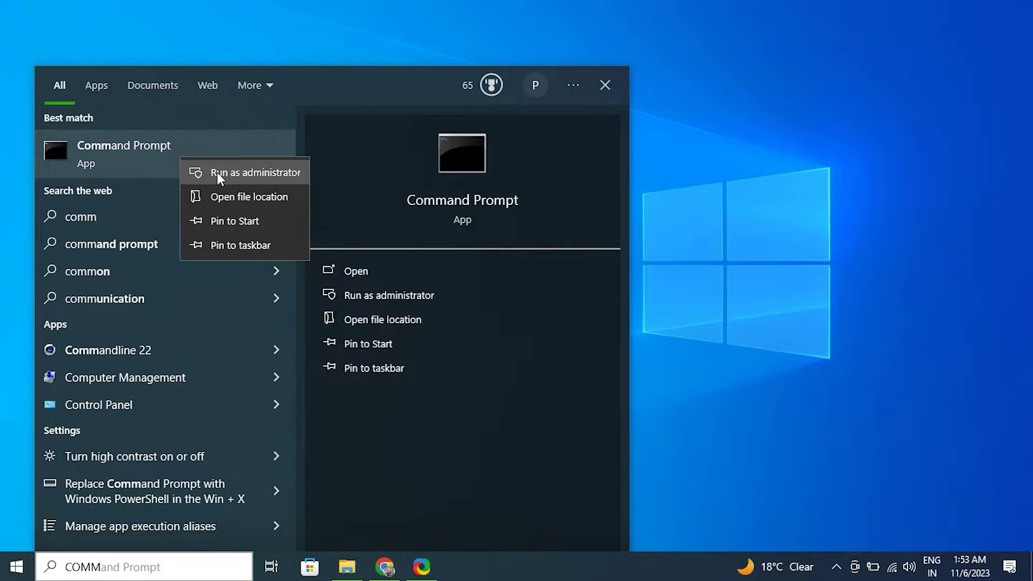
click(218, 172)
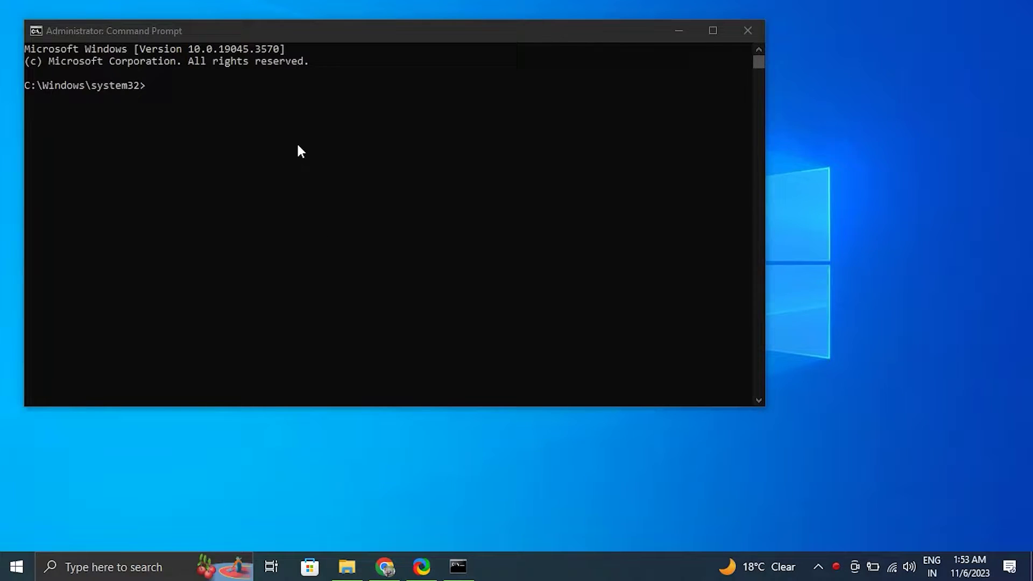
click(194, 92)
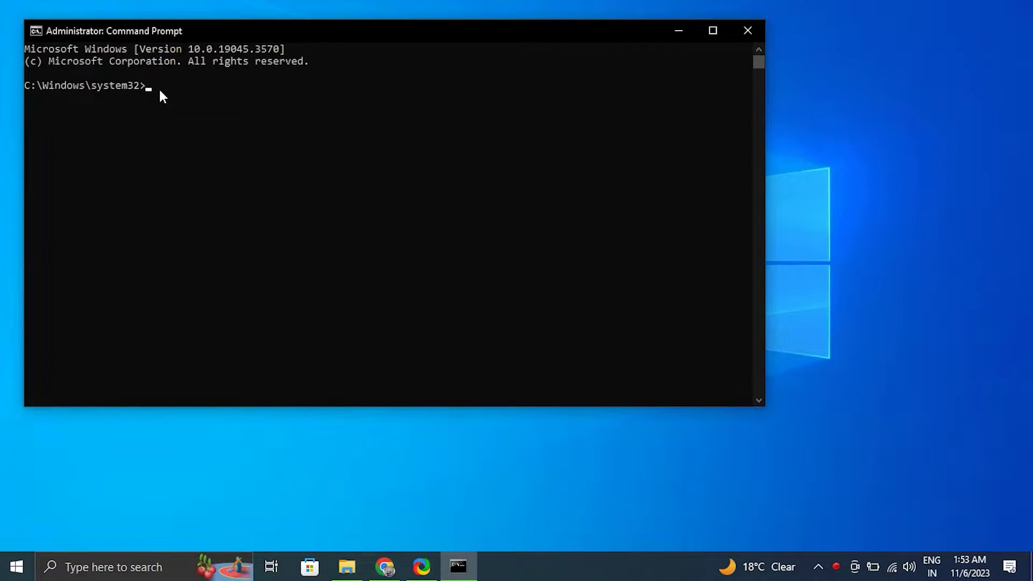
text(DISM /Online /Cleanup-Image /CheckHealth)
key(Return)
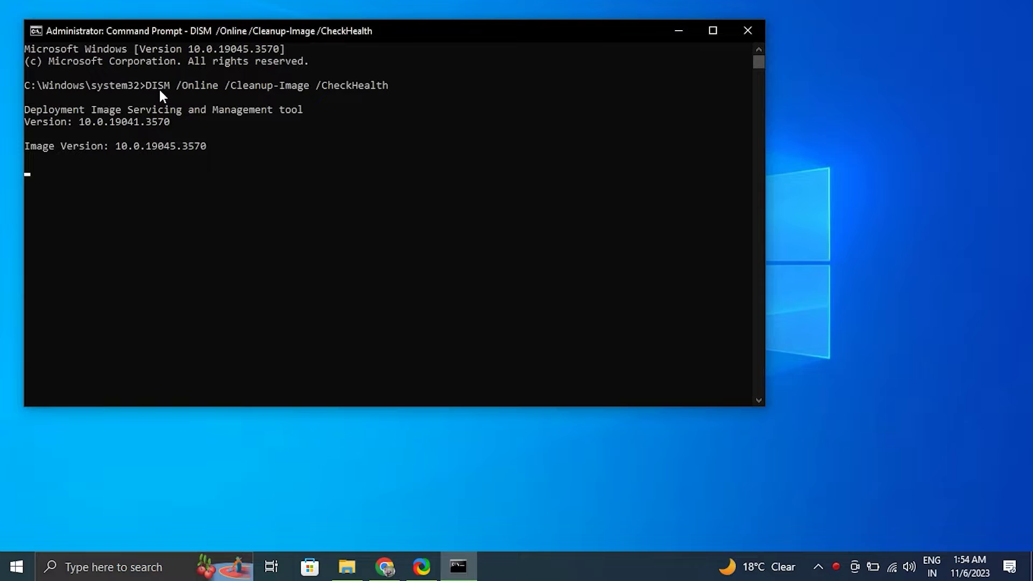
Select the DISM /Online /Cleanup-Image /ScanHealth command in the Chrome article, then minimize Command Prompt
click(385, 566)
drag(141, 173, 436, 178)
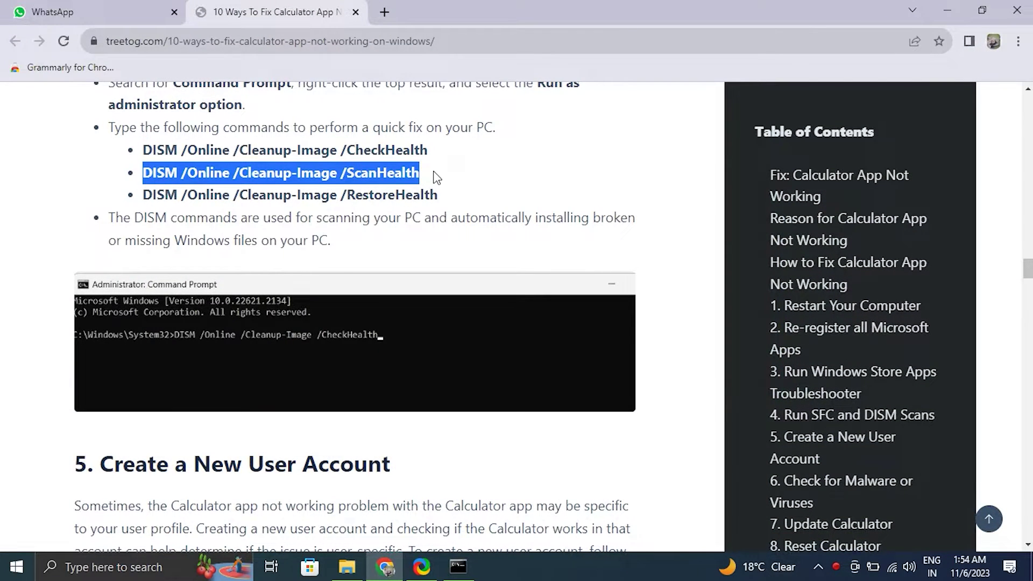
key(alt+Tab)
click(166, 182)
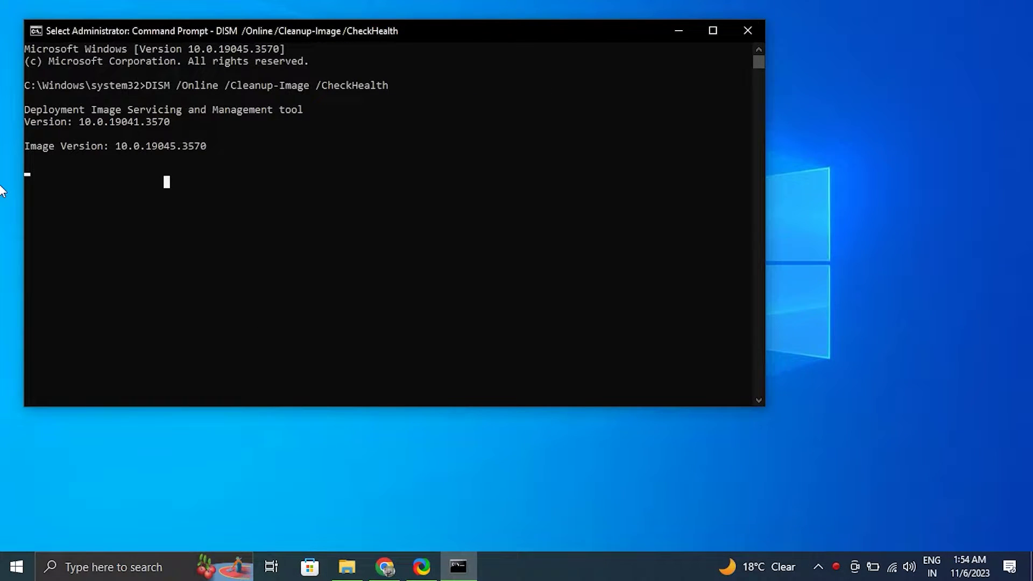
click(227, 134)
right_click(179, 178)
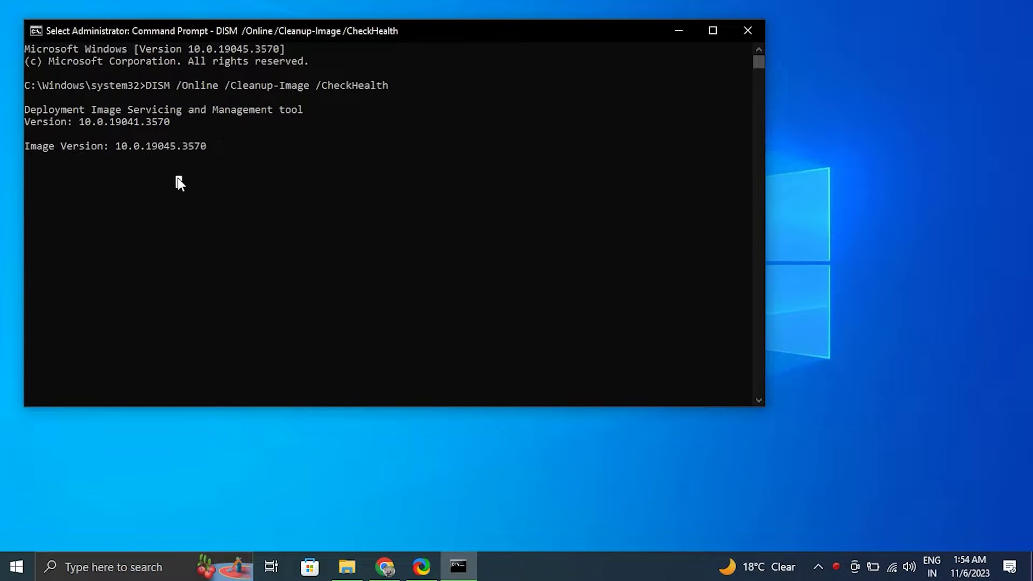
click(677, 35)
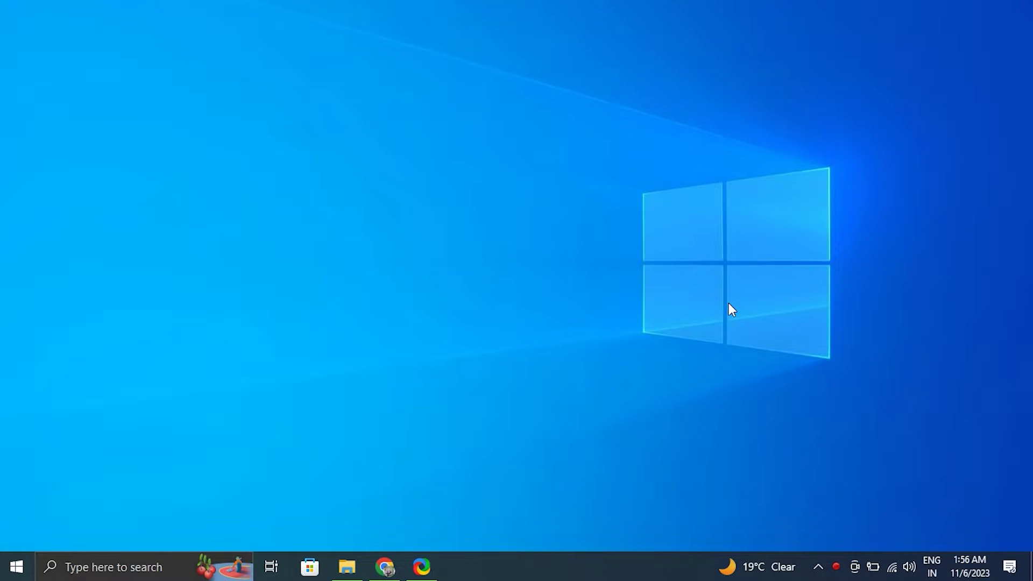
key(super+i)
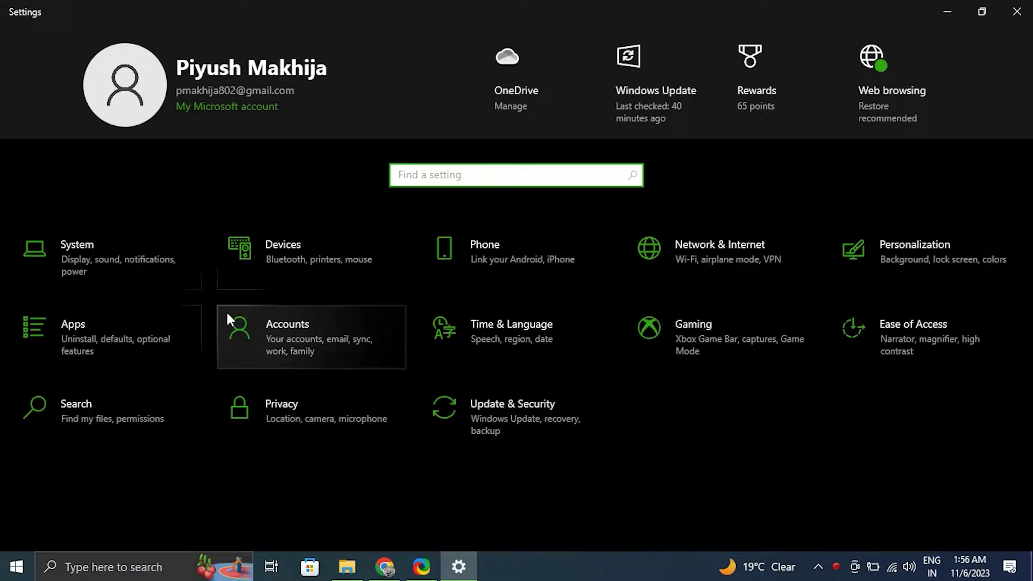
click(267, 338)
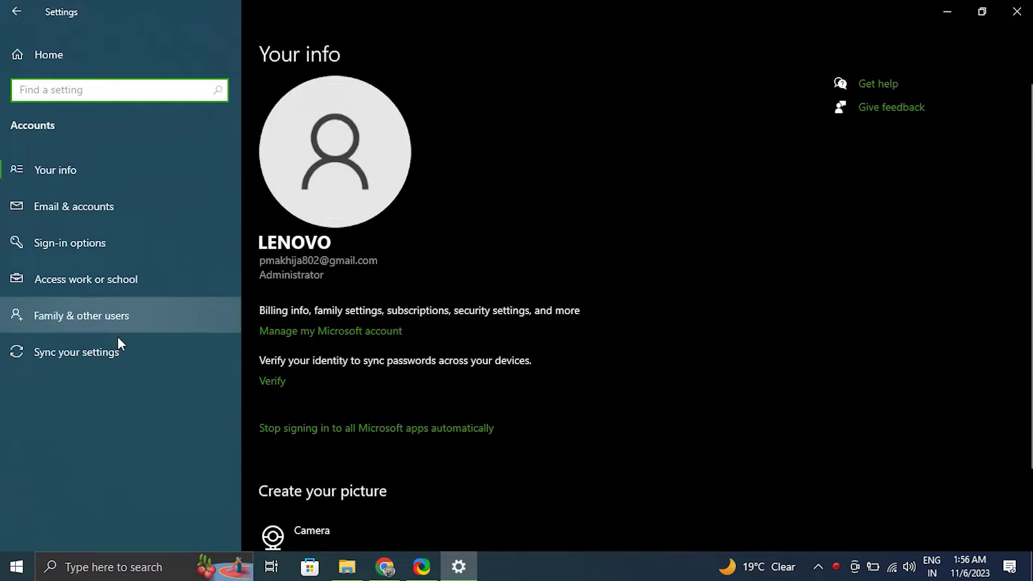
click(139, 316)
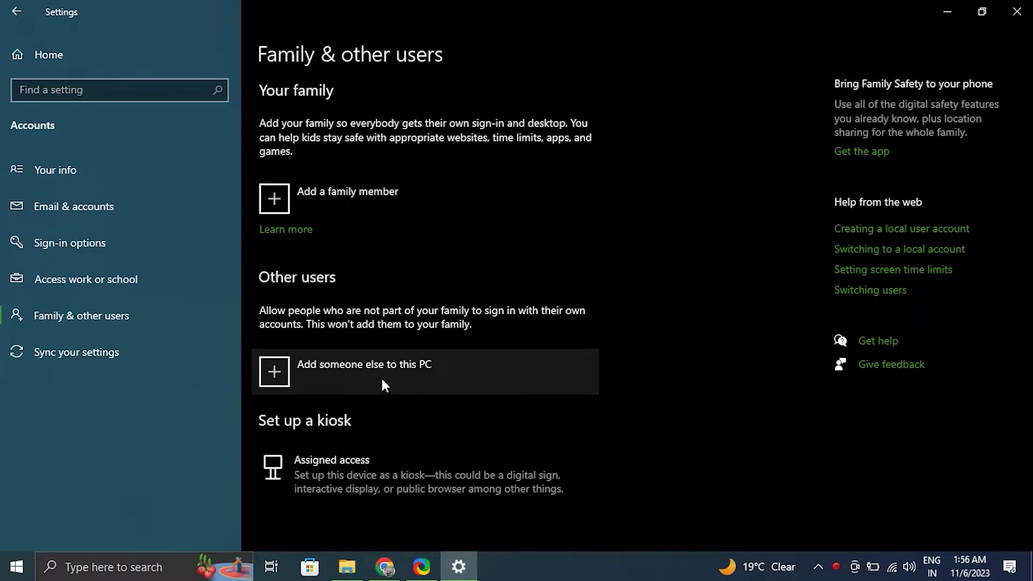
click(1016, 11)
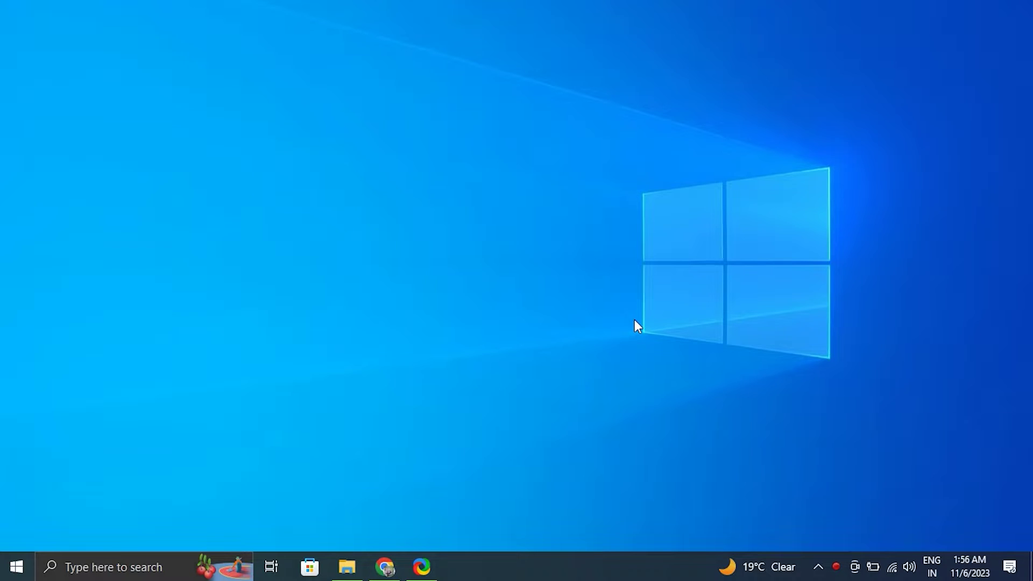
click(159, 570)
text(W)
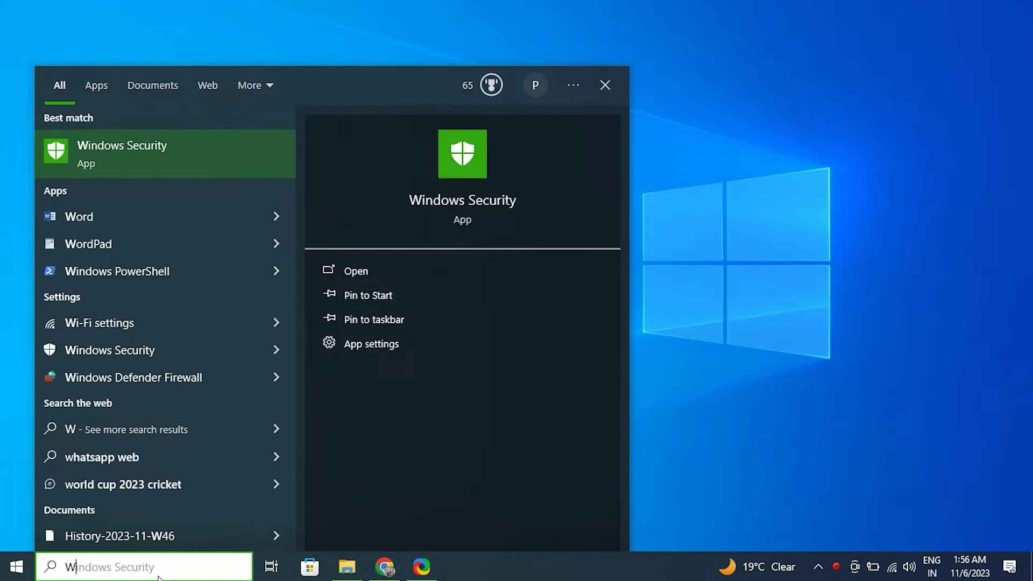
text(IND)
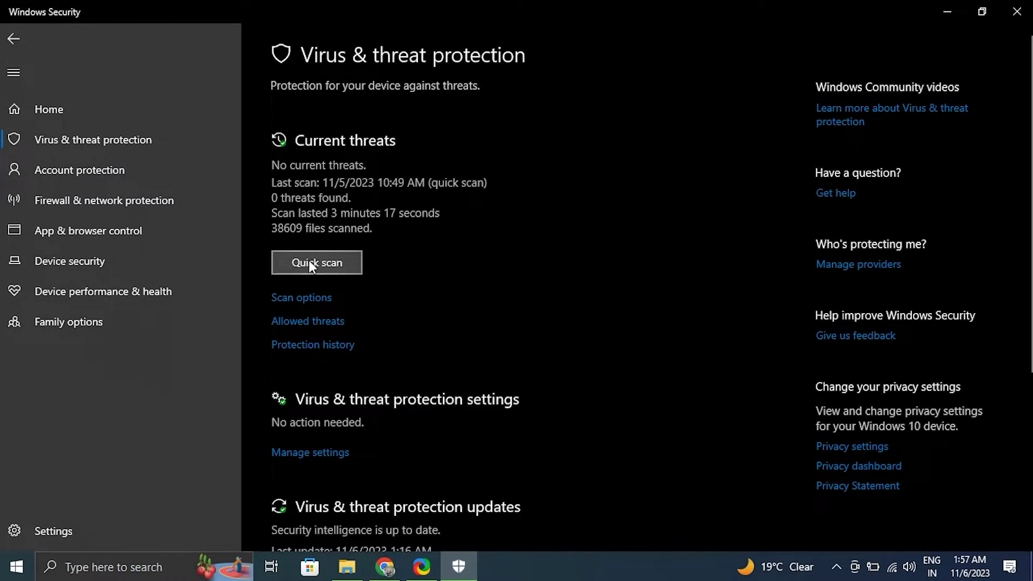
click(309, 298)
scroll(306, 323, down, 1)
click(306, 346)
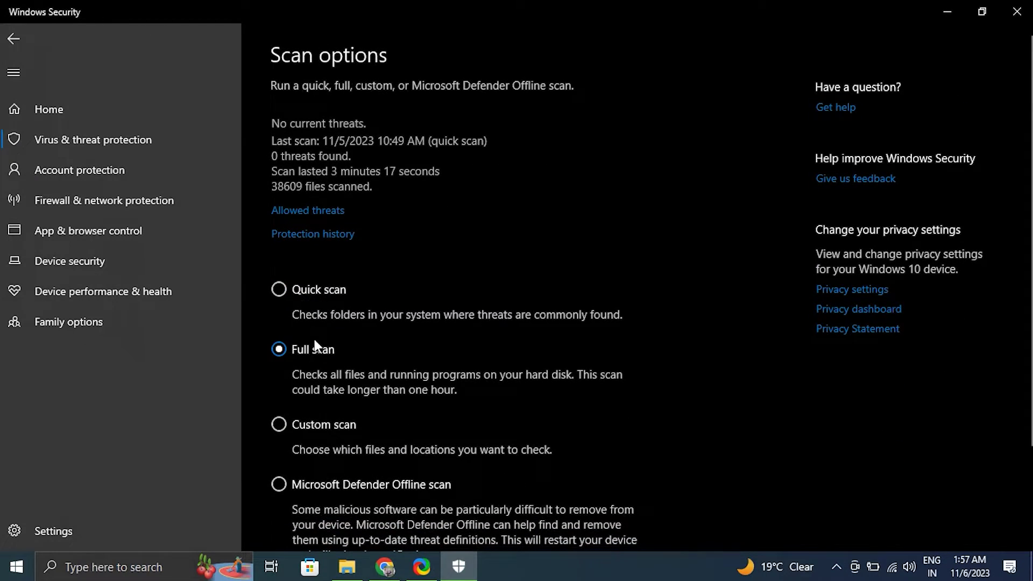
scroll(313, 336, down, 2)
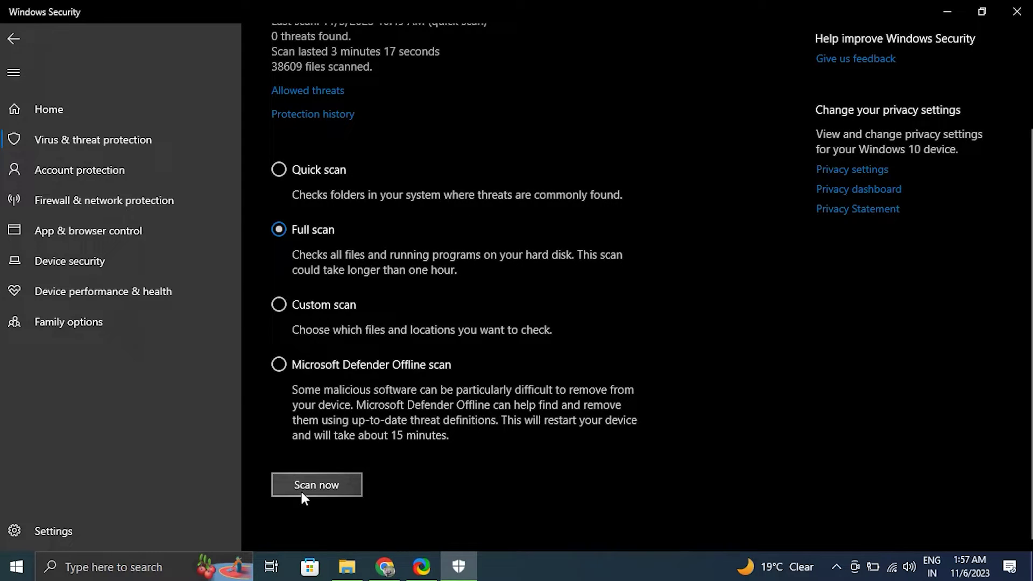
click(1017, 11)
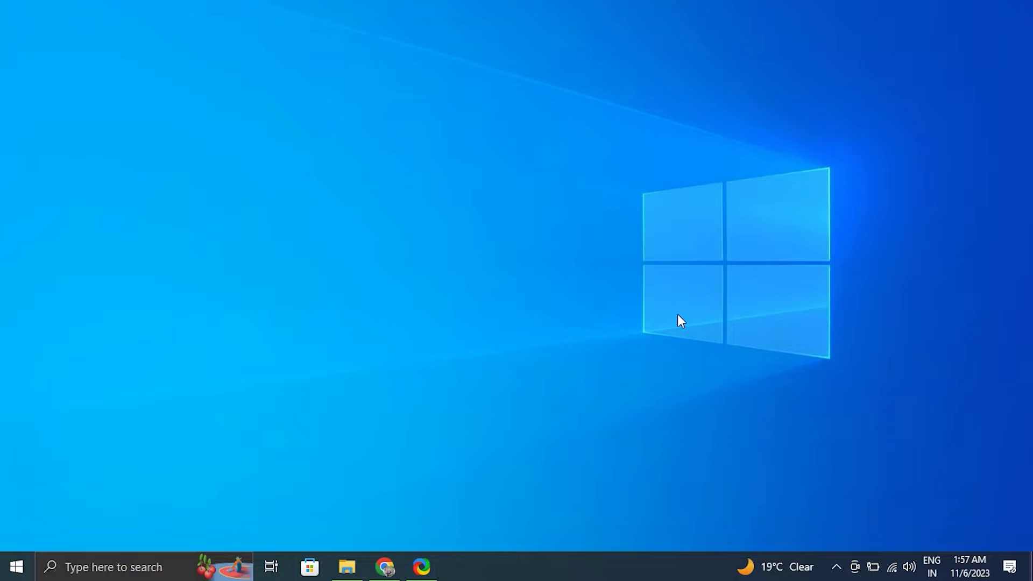
click(168, 559)
text(MICR)
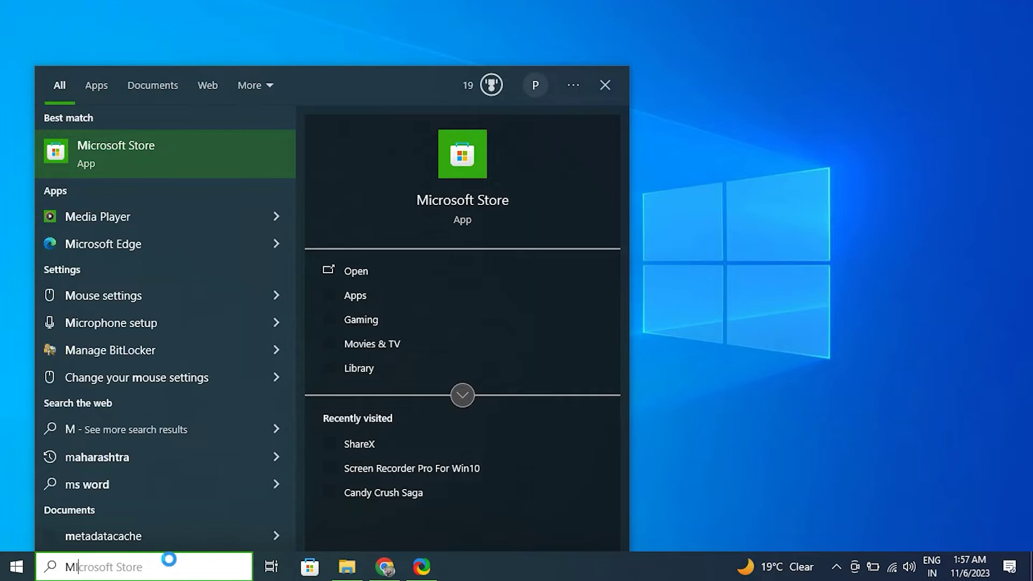
click(219, 152)
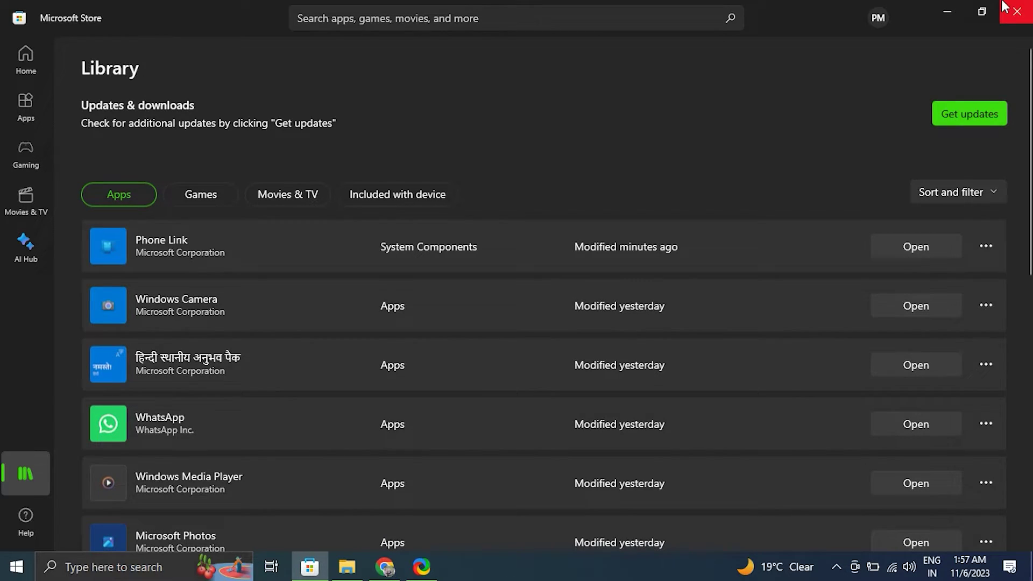
click(1017, 12)
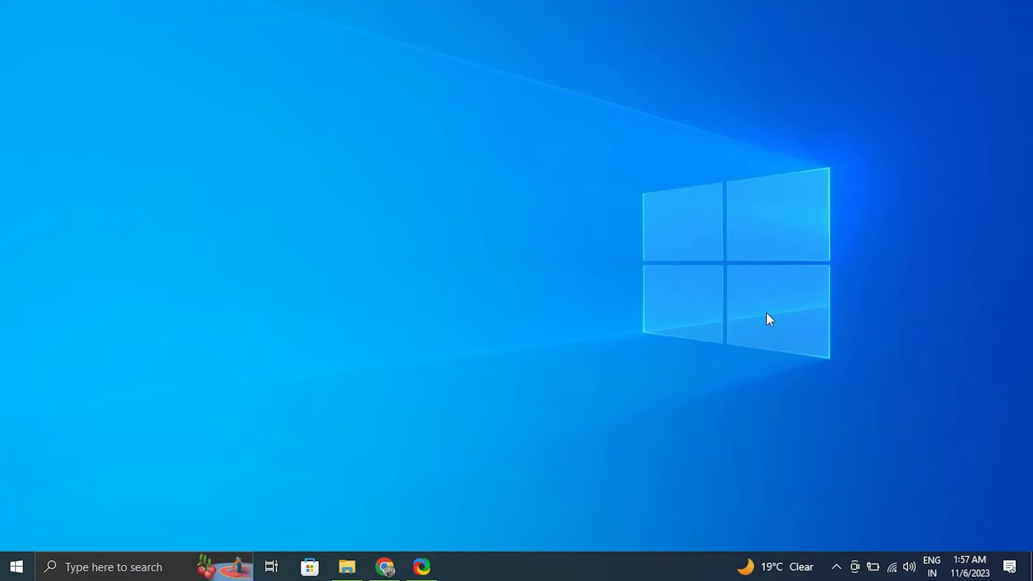
key(super+i)
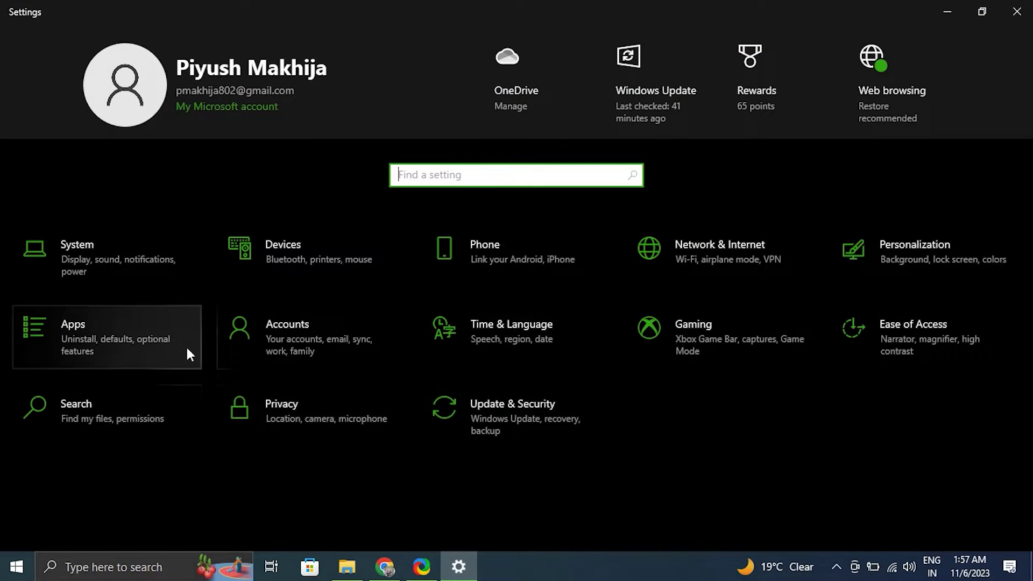
click(184, 354)
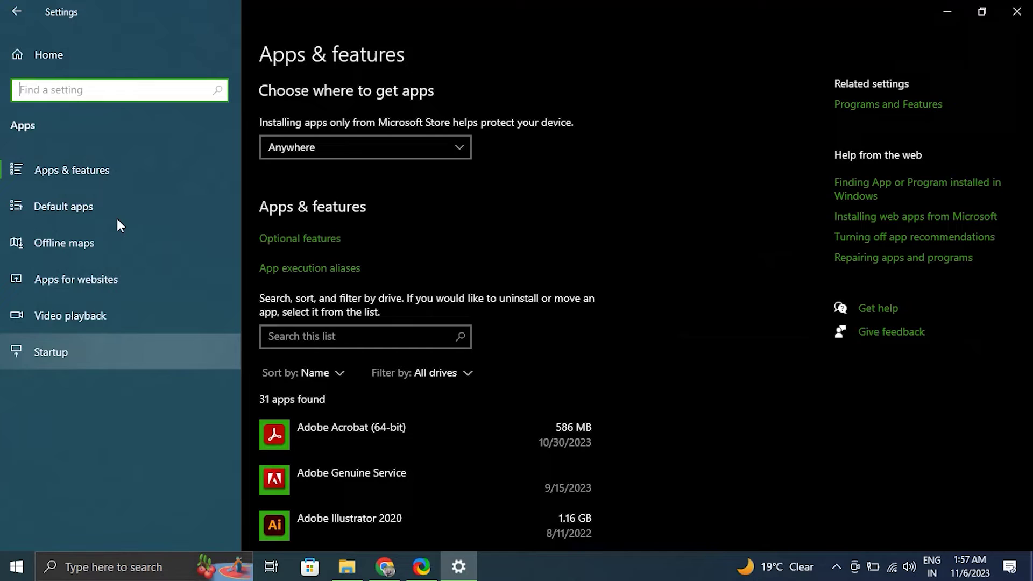
click(405, 337)
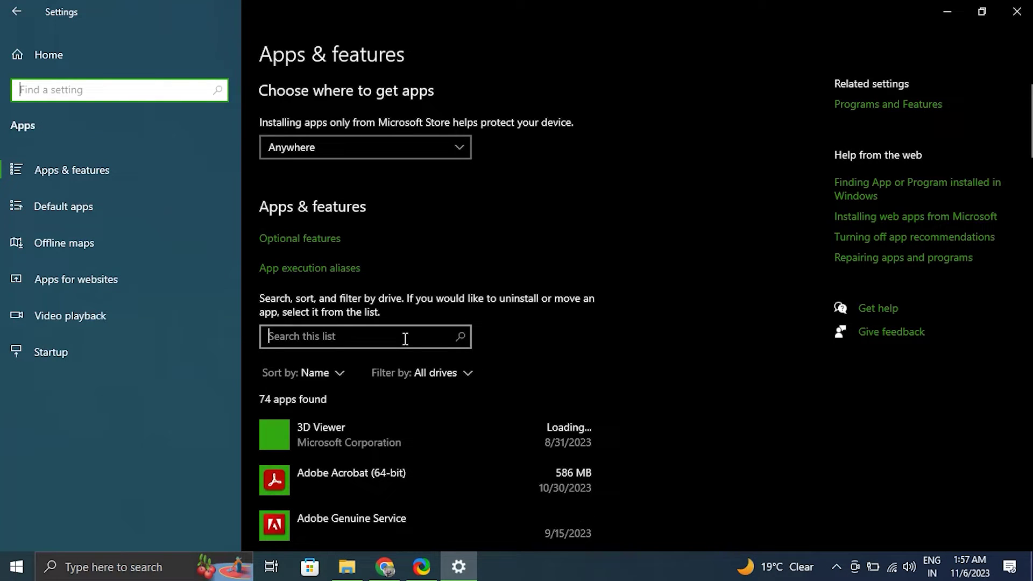
text(CAL)
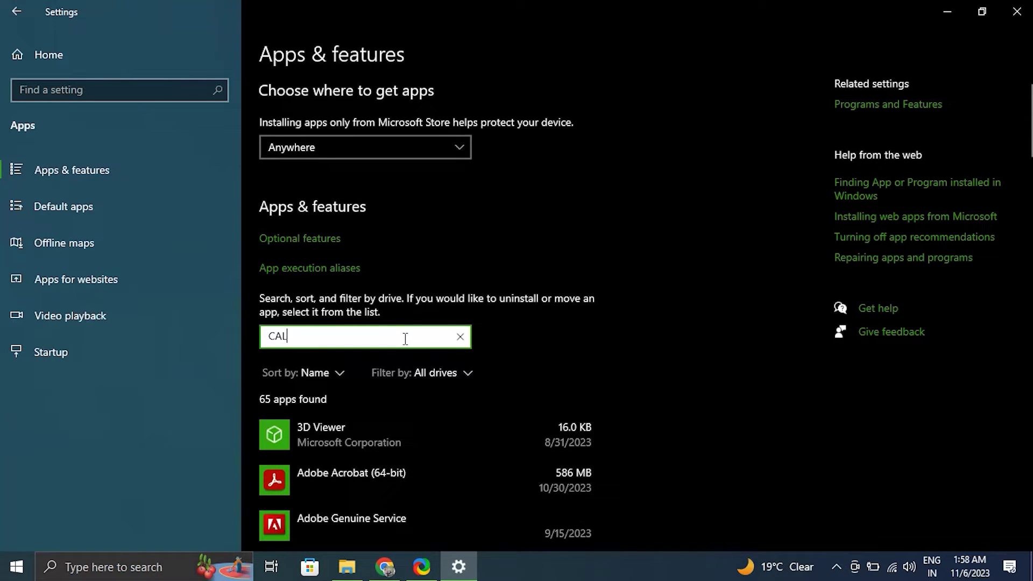
click(396, 420)
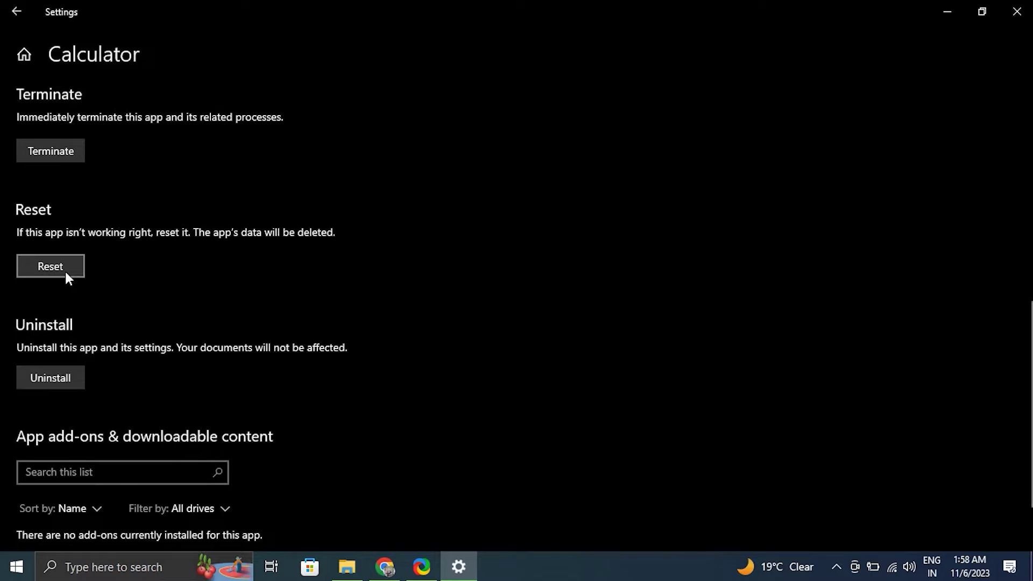
click(1017, 11)
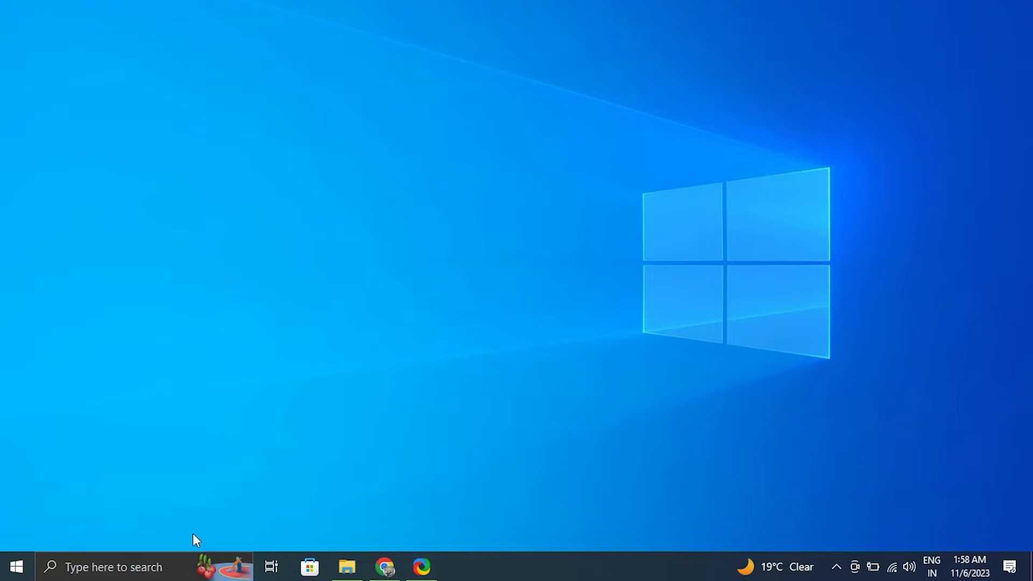
click(186, 559)
text(CREA)
click(195, 169)
drag(356, 103, 573, 95)
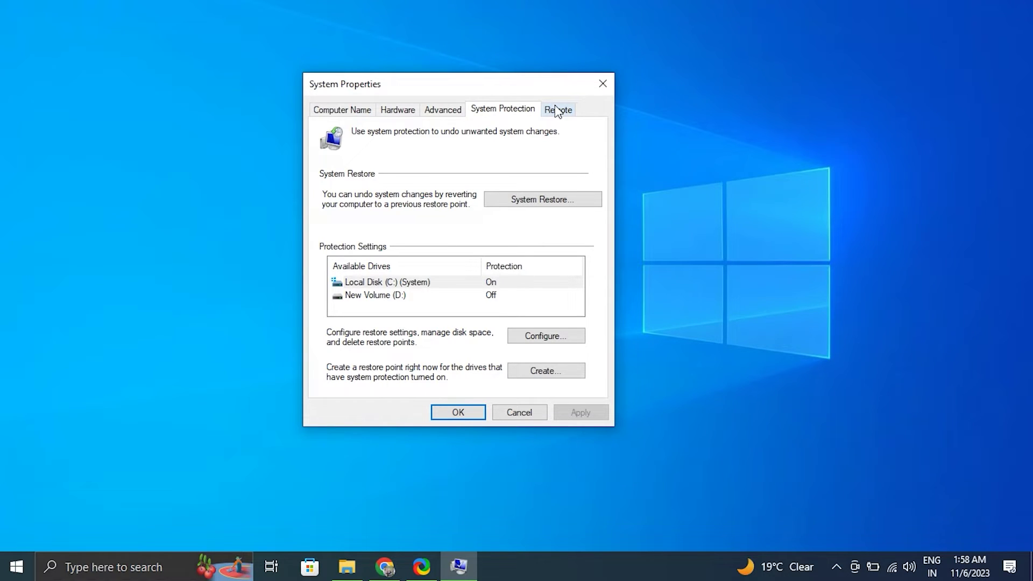
click(551, 201)
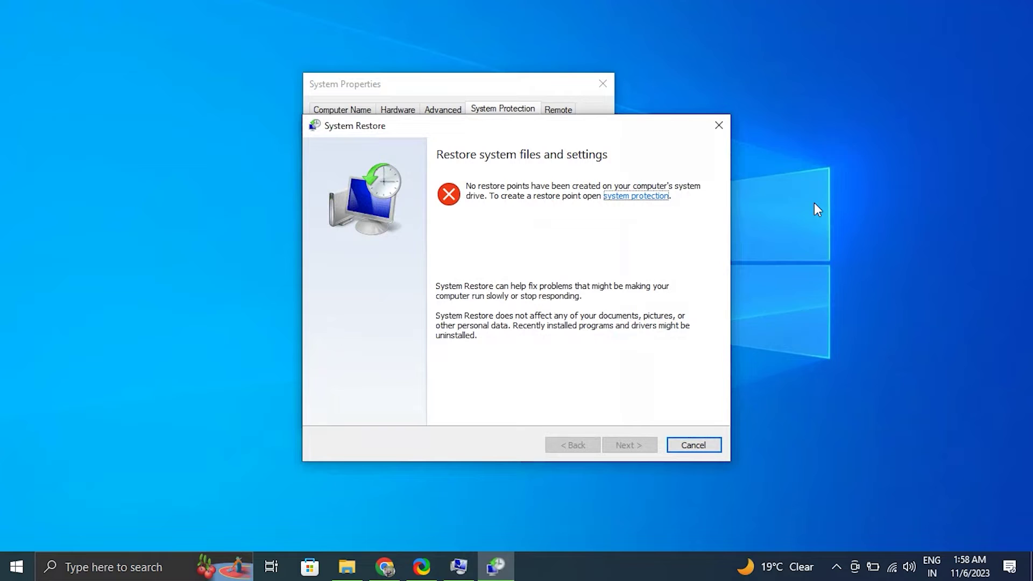
click(719, 125)
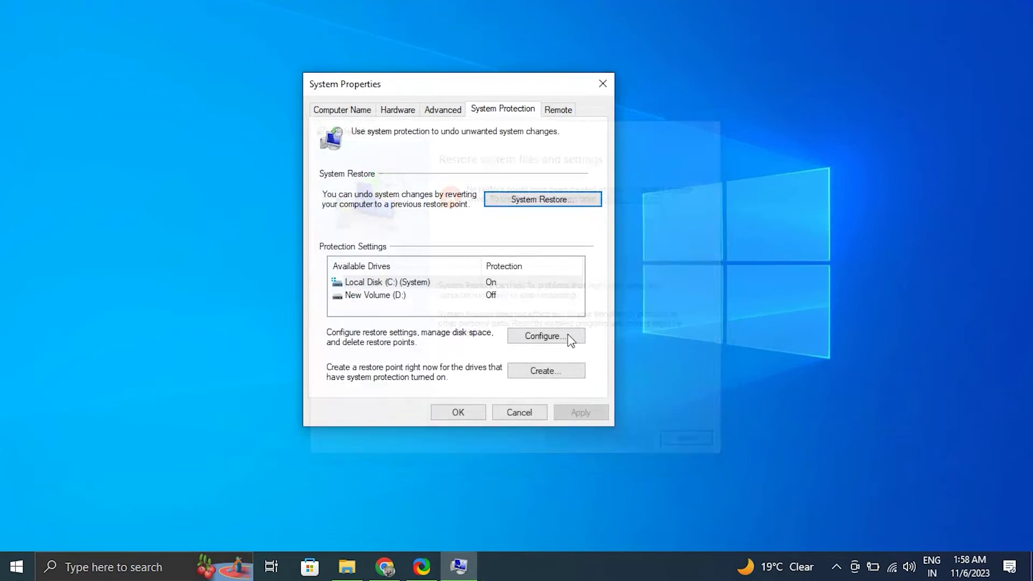
click(567, 375)
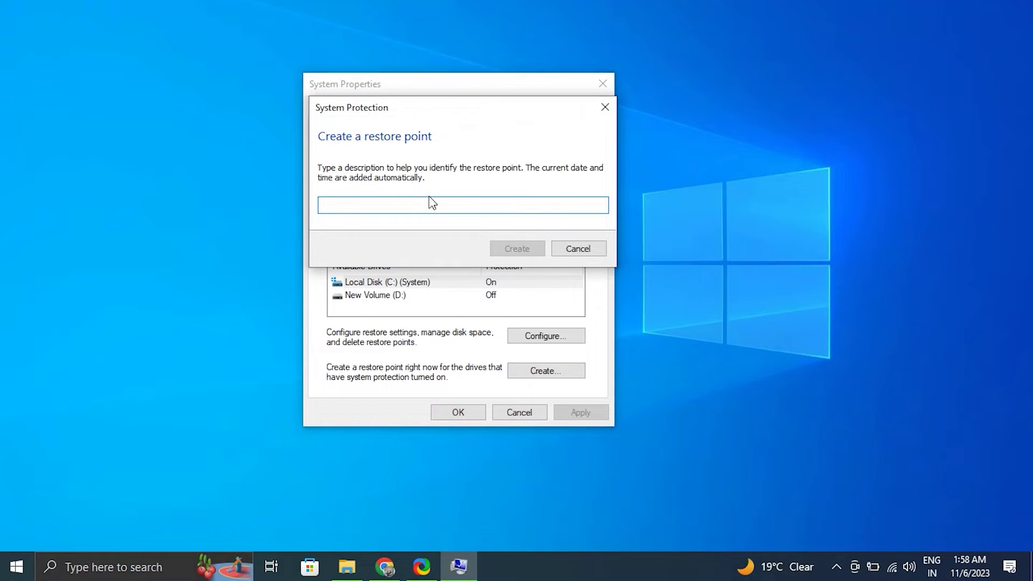
click(389, 198)
click(612, 102)
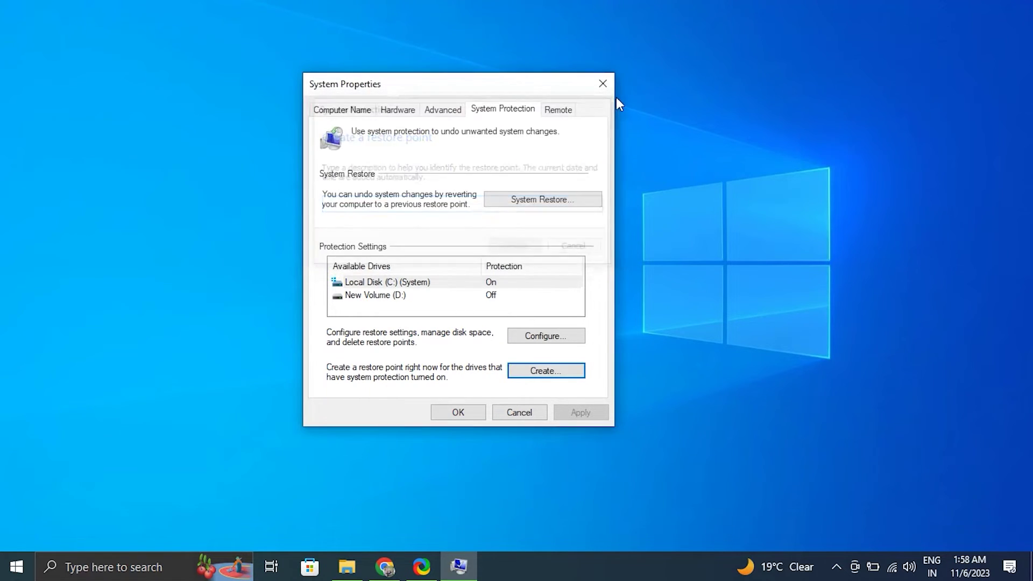
click(604, 84)
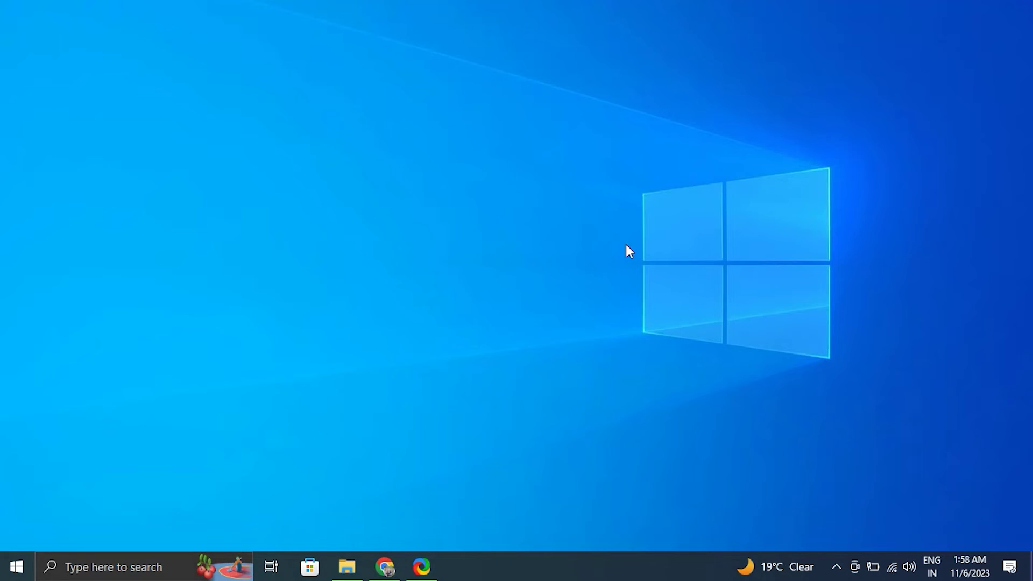
Check for updates under Update & Security > Windows Update, then close Settings
key(super+i)
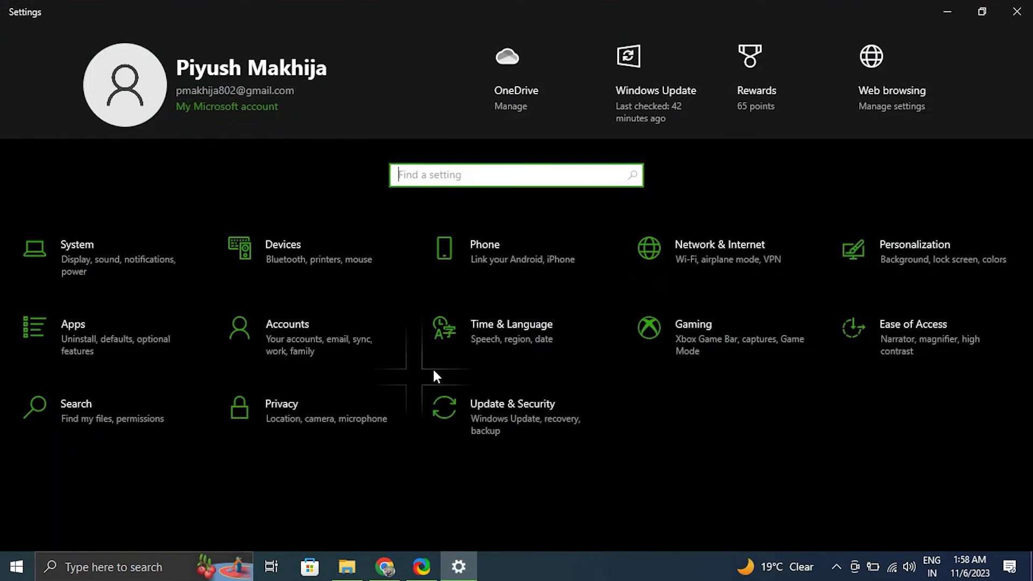
click(508, 448)
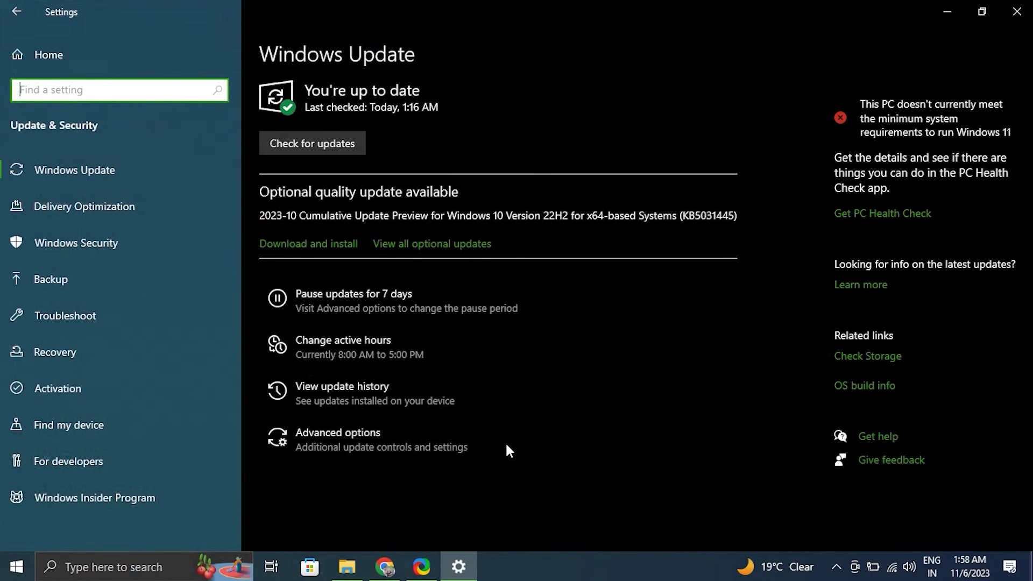
click(330, 151)
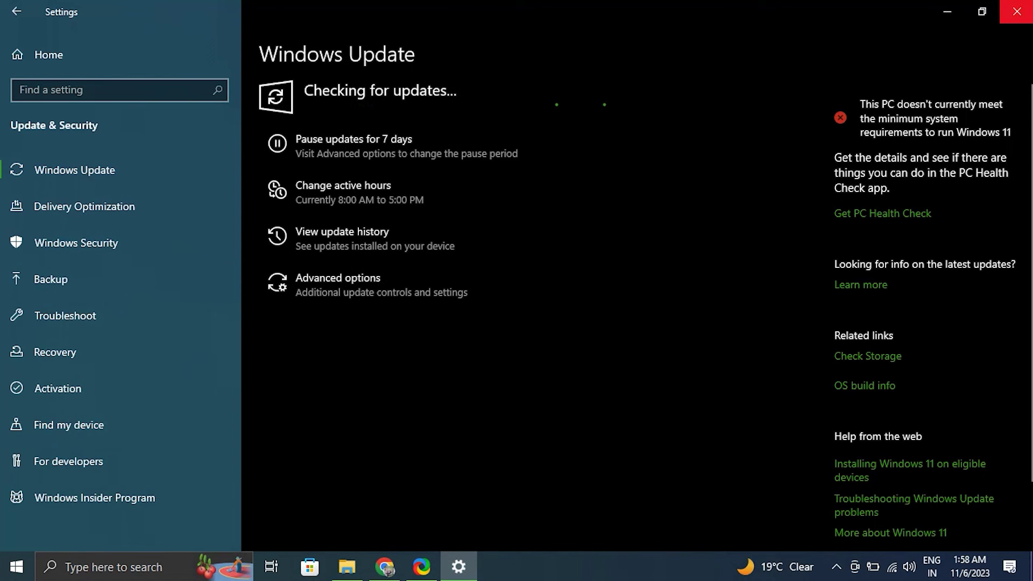
click(1017, 12)
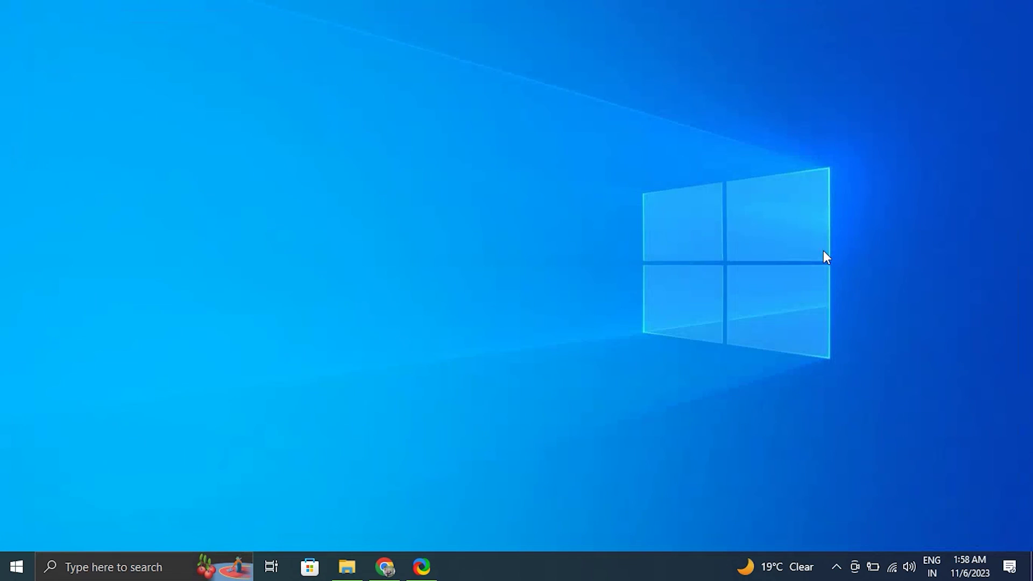